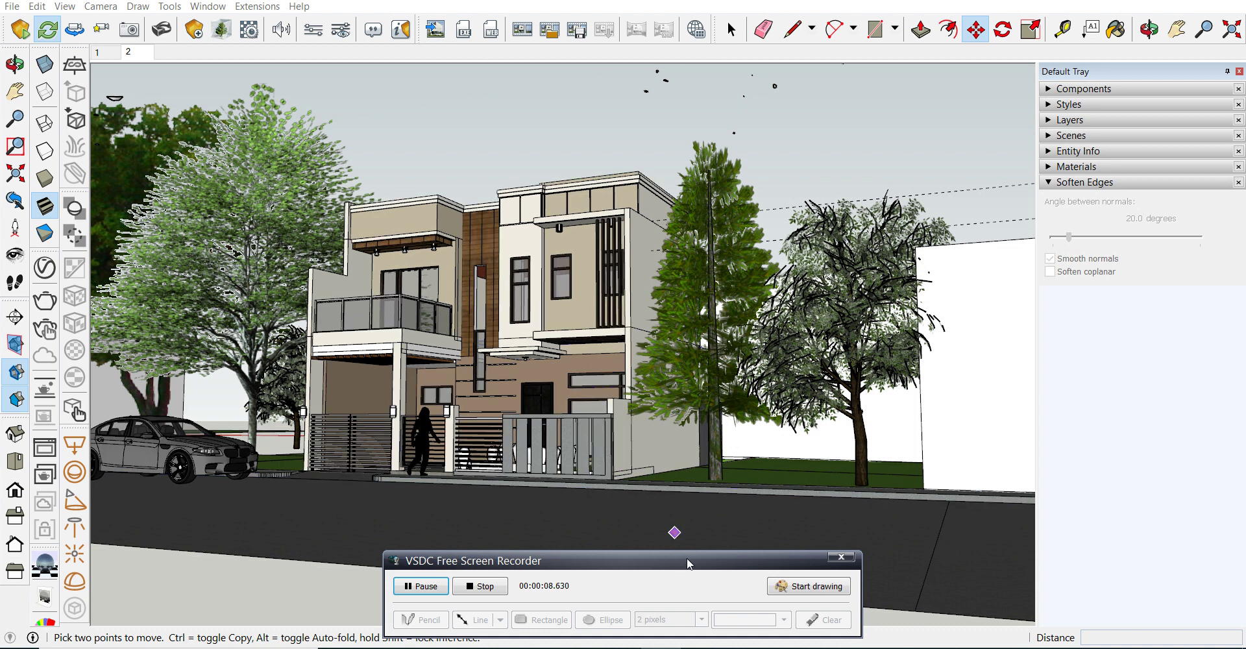
Start the Enscape live render of the house and bring its window to the front.
drag(684, 564, 730, 590)
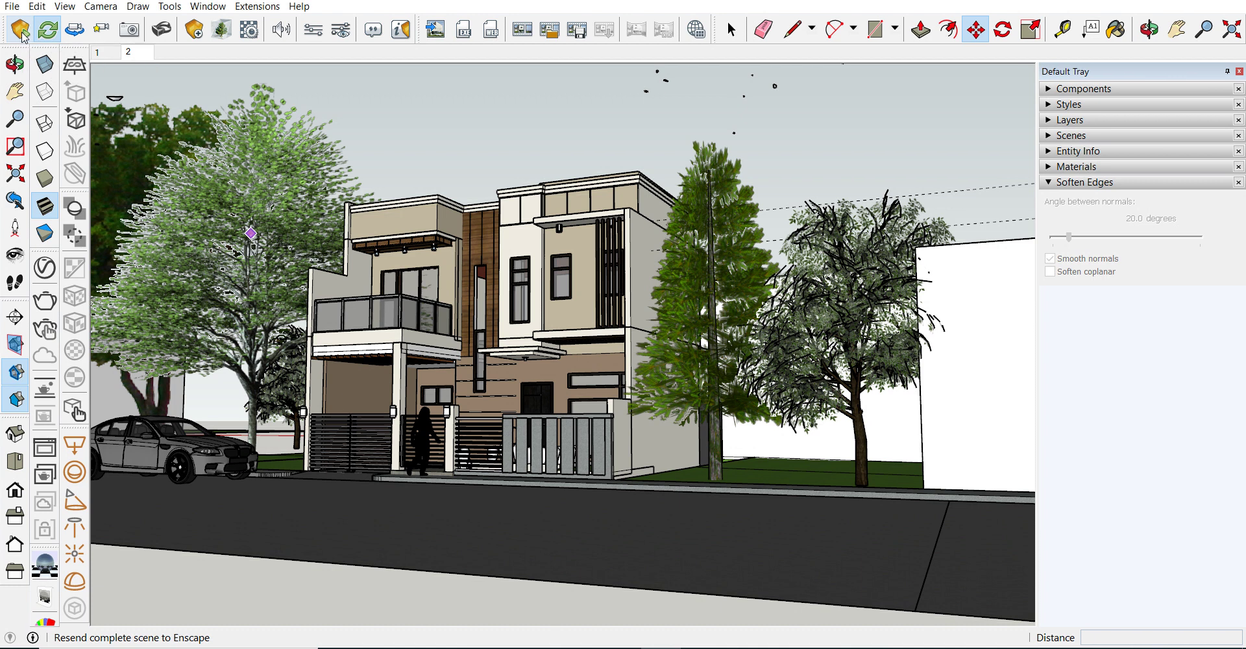
click(22, 35)
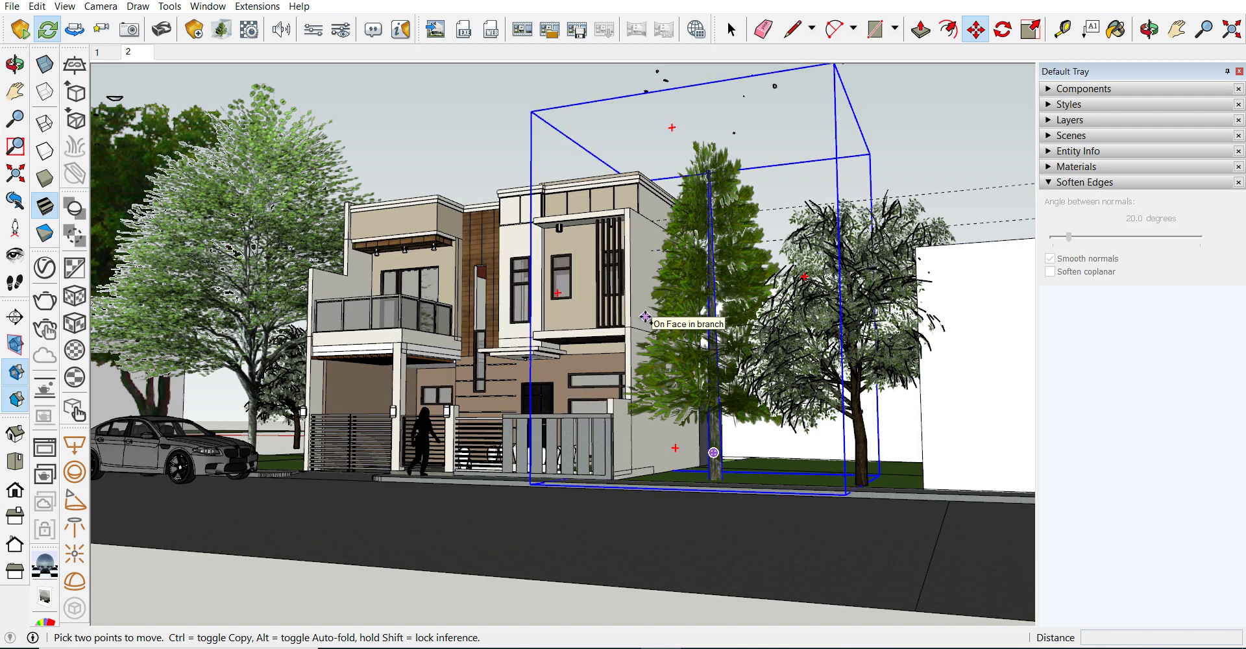
click(571, 599)
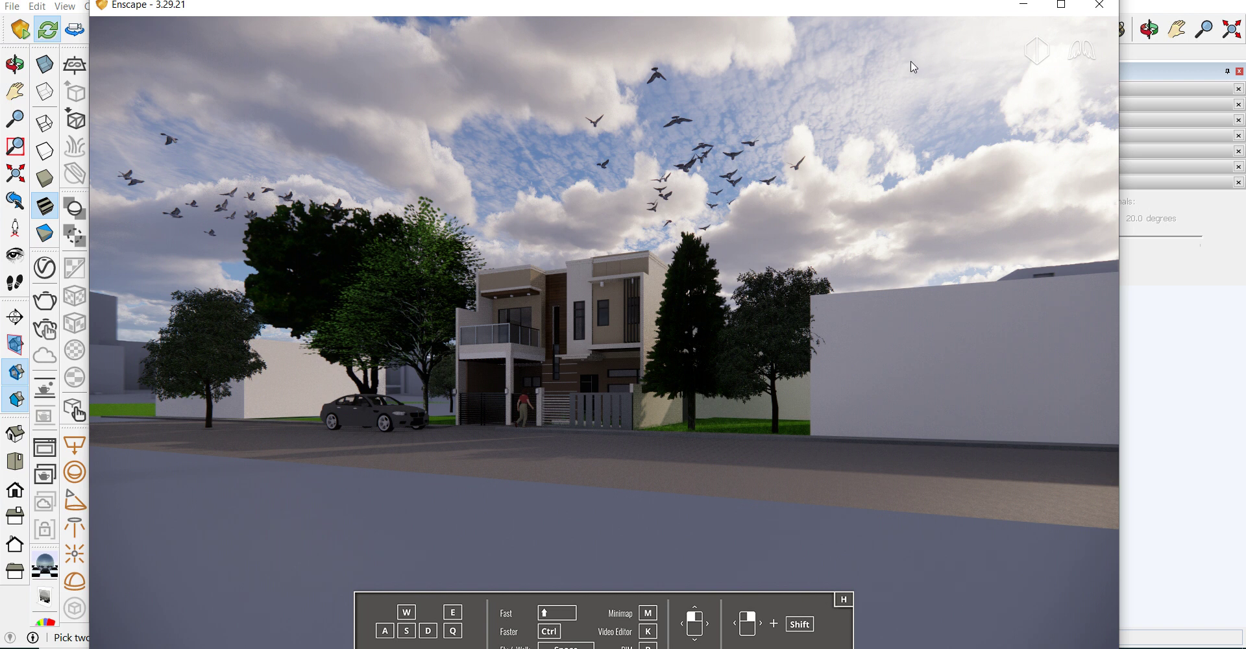
Drag the Enscape render window aside and minimize it to reveal the SketchUp house model.
drag(906, 12, 908, 11)
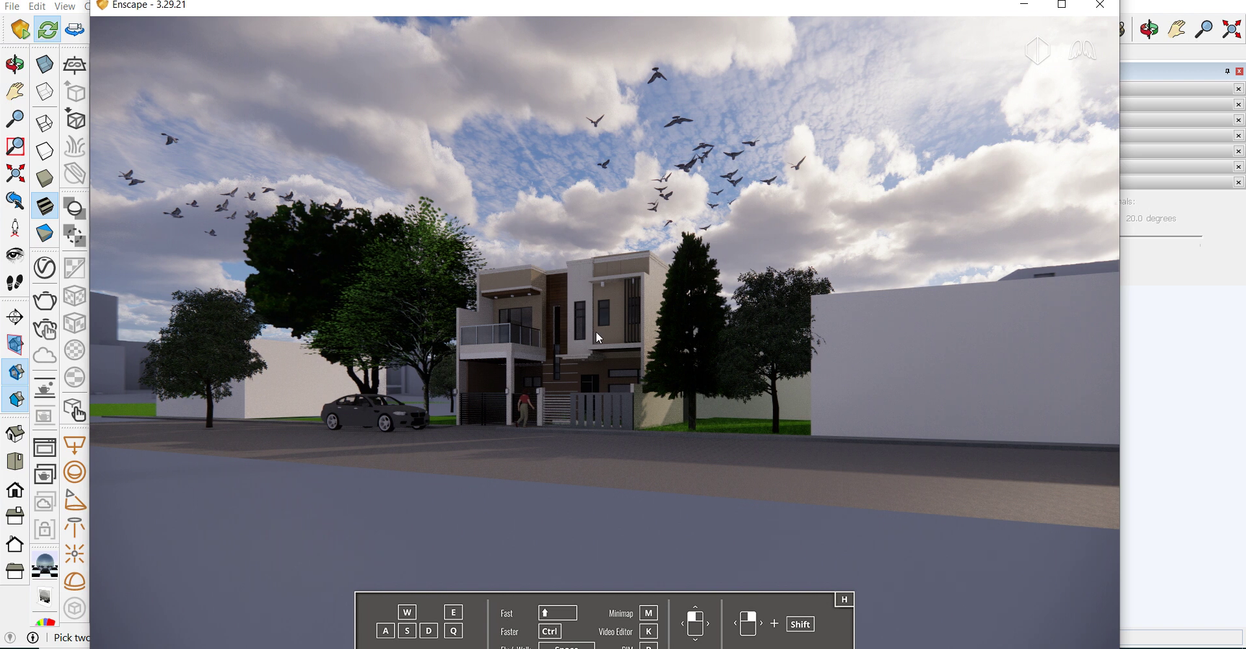
drag(679, 18, 736, 69)
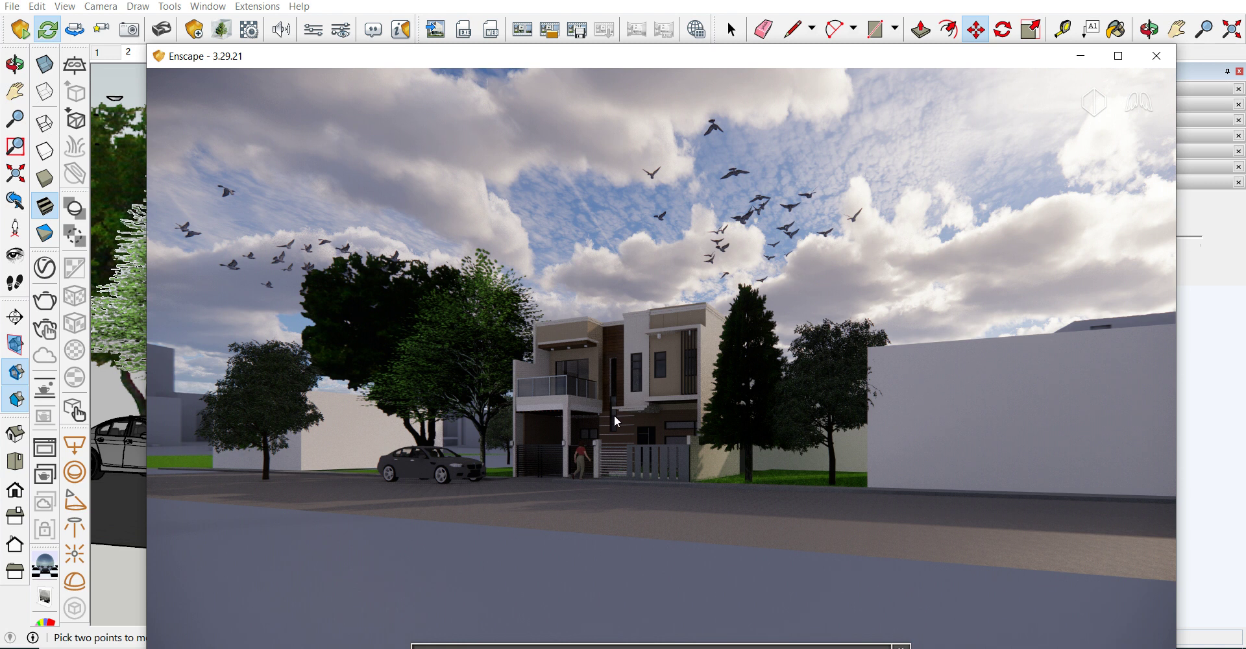
drag(663, 74, 639, 241)
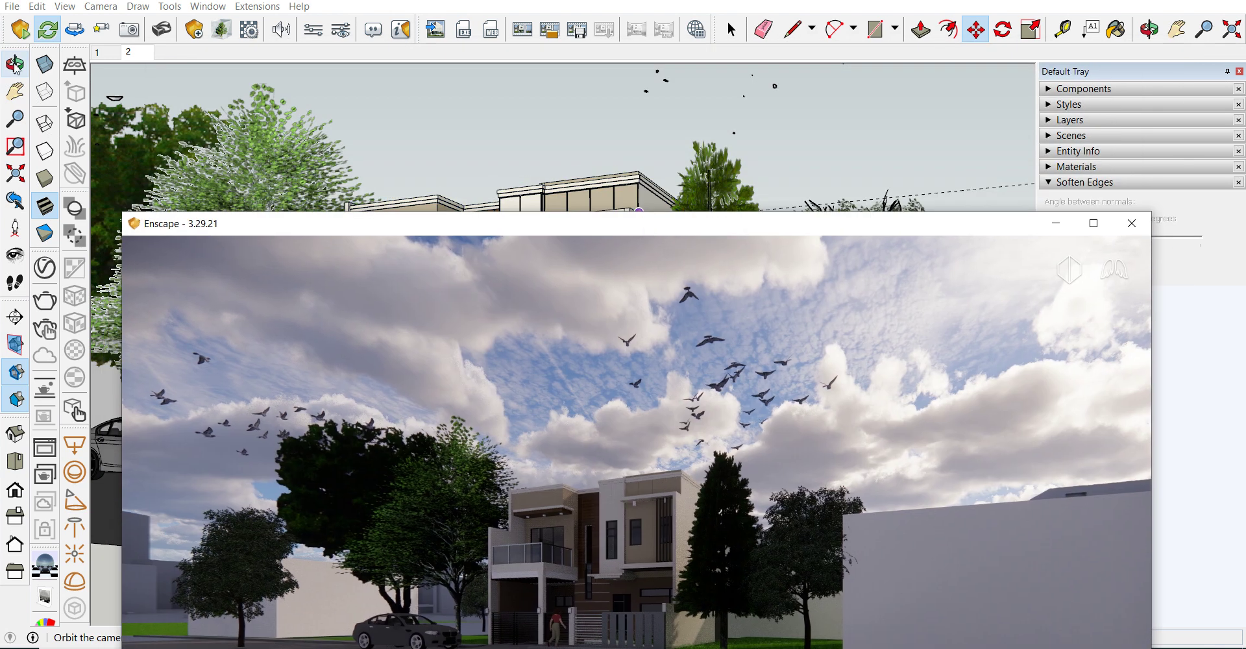
click(1066, 232)
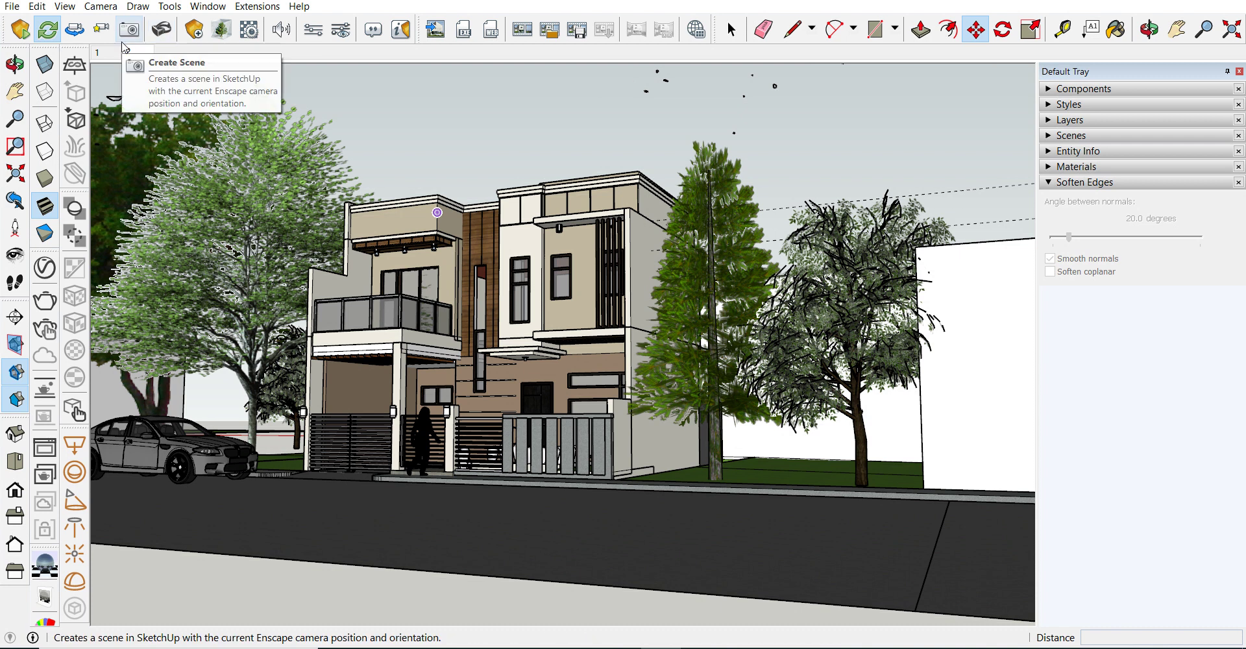
Save the current Enscape camera view as a new SketchUp scene named 2.
click(128, 31)
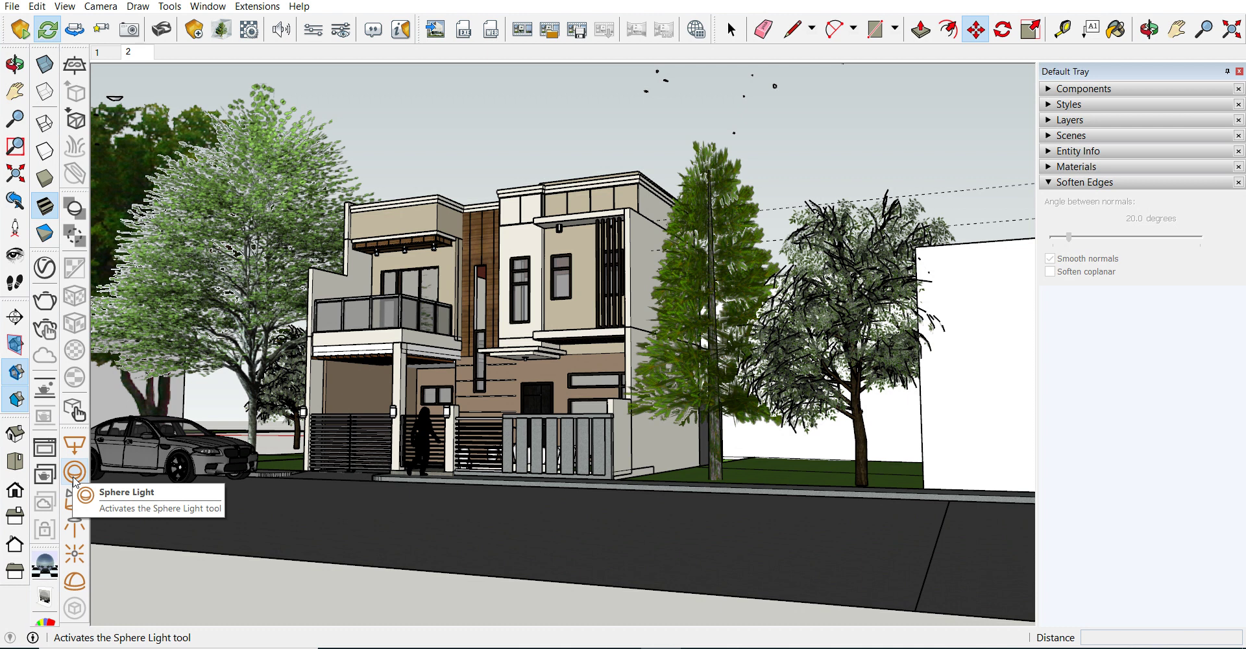
click(75, 473)
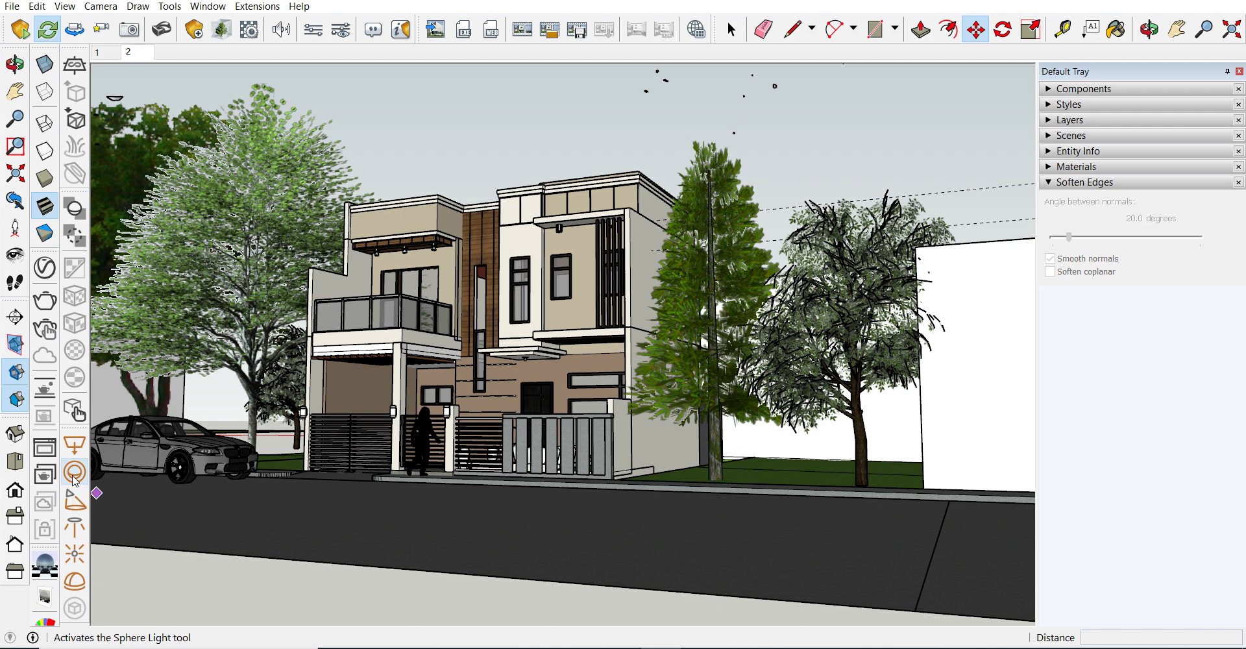
Show the Enscape Objects panel with light sources, a sound source and linked models.
click(198, 38)
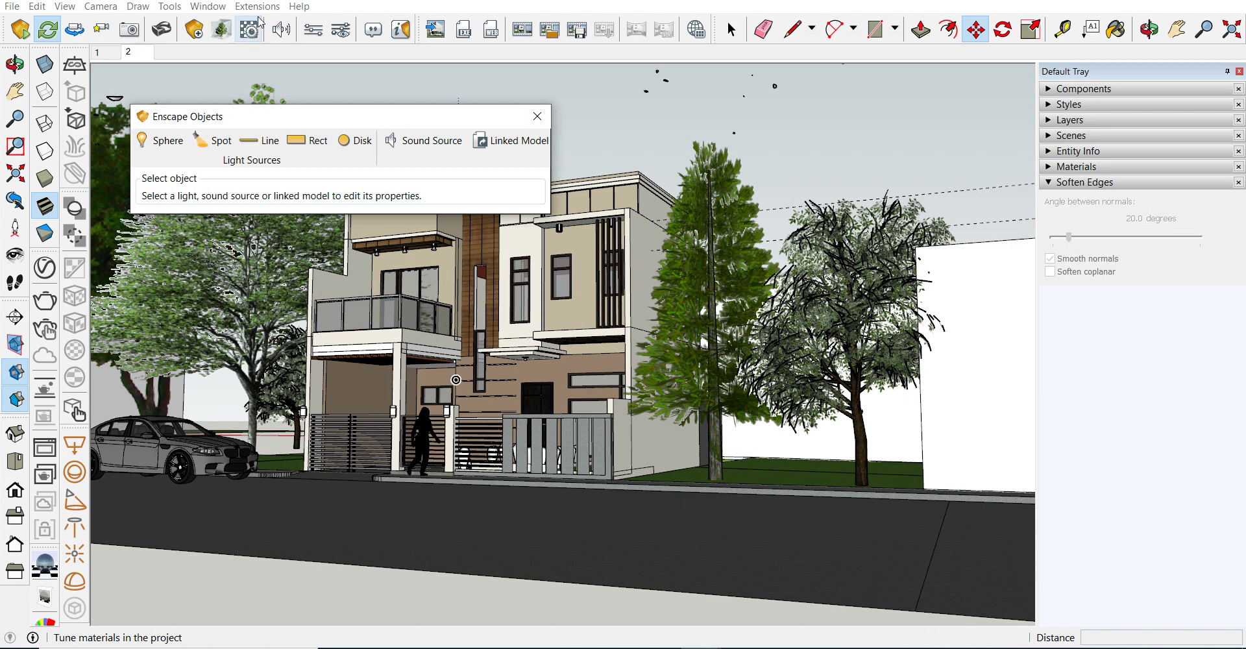
Open the Enscape Asset Library to browse all 2465 assets by category and tag.
click(223, 38)
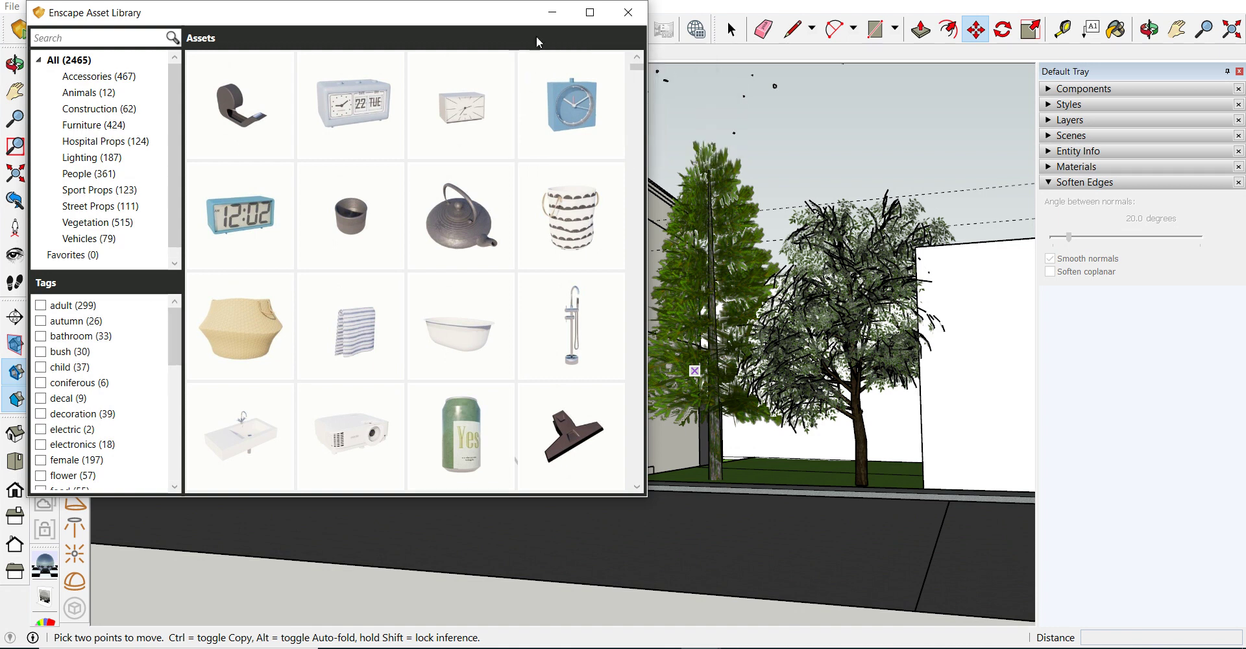
Minimize the Enscape Asset Library, keeping the model and Objects panel visible.
click(553, 18)
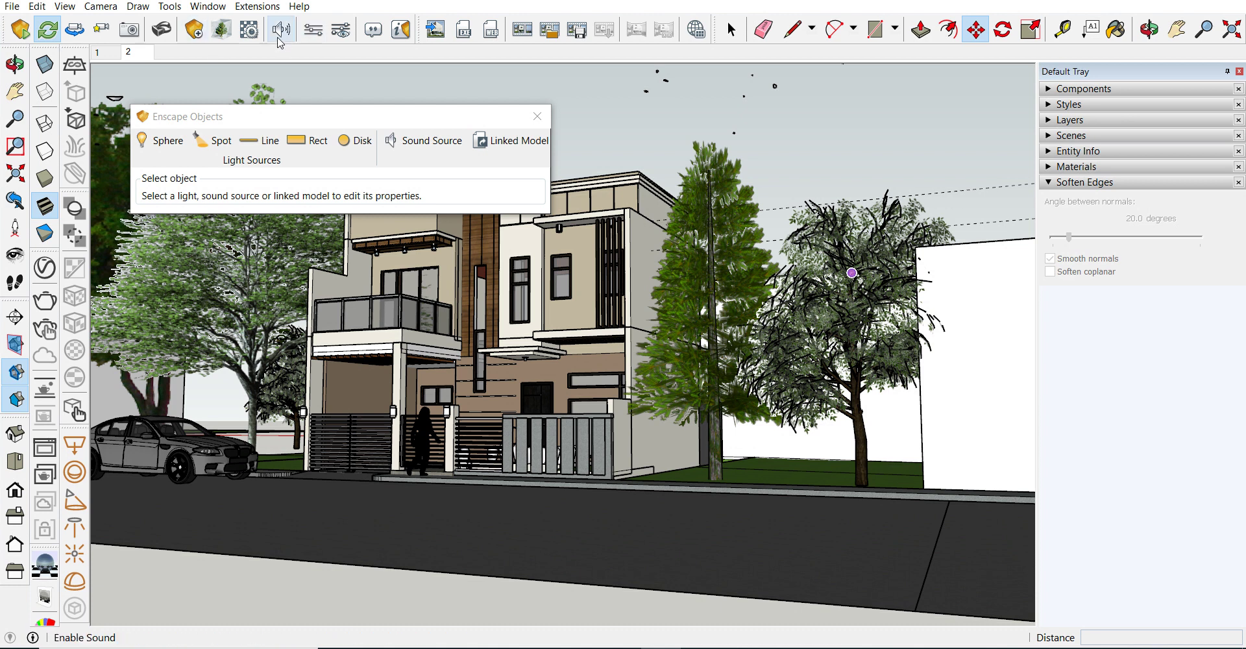
Open the Enscape Material Editor on Grass Dark Green and hide the render window.
click(249, 31)
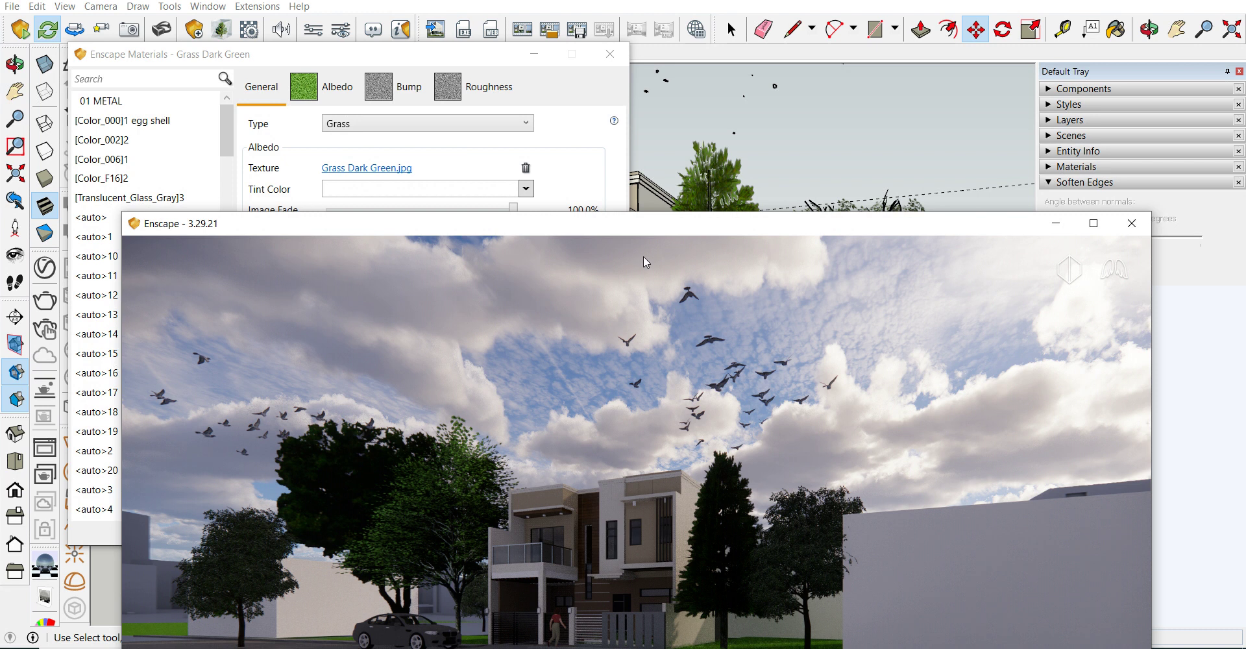
drag(679, 217, 668, 96)
scroll(779, 536, up, 2)
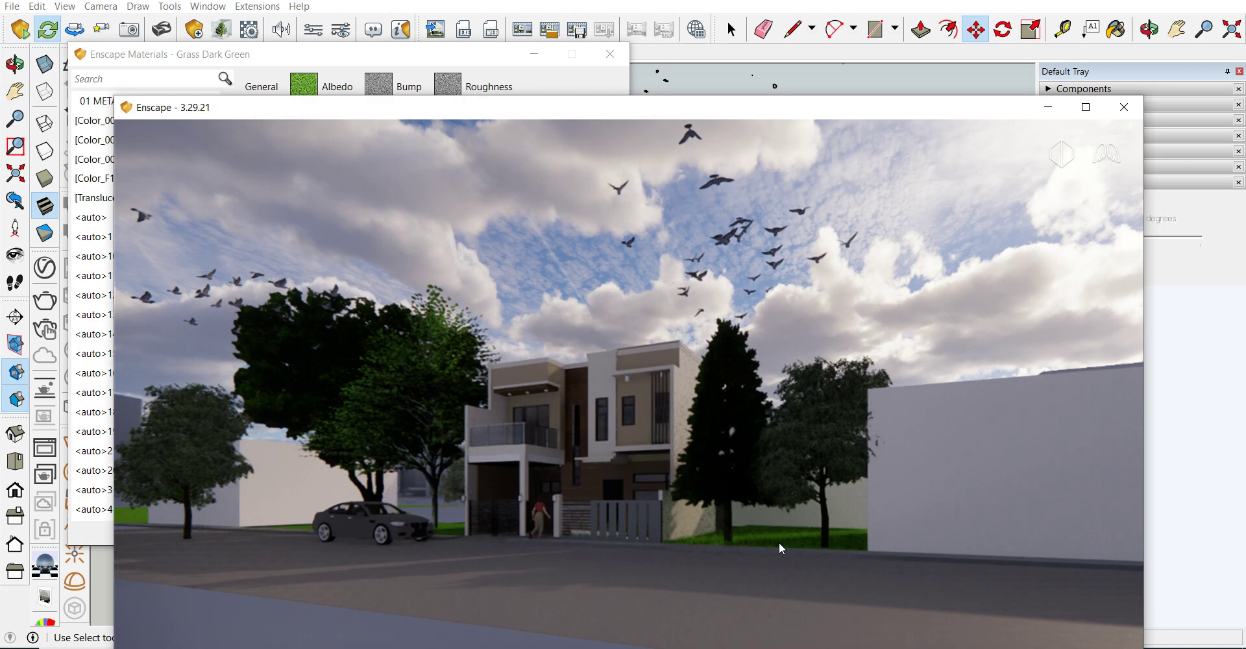
scroll(811, 558, up, 3)
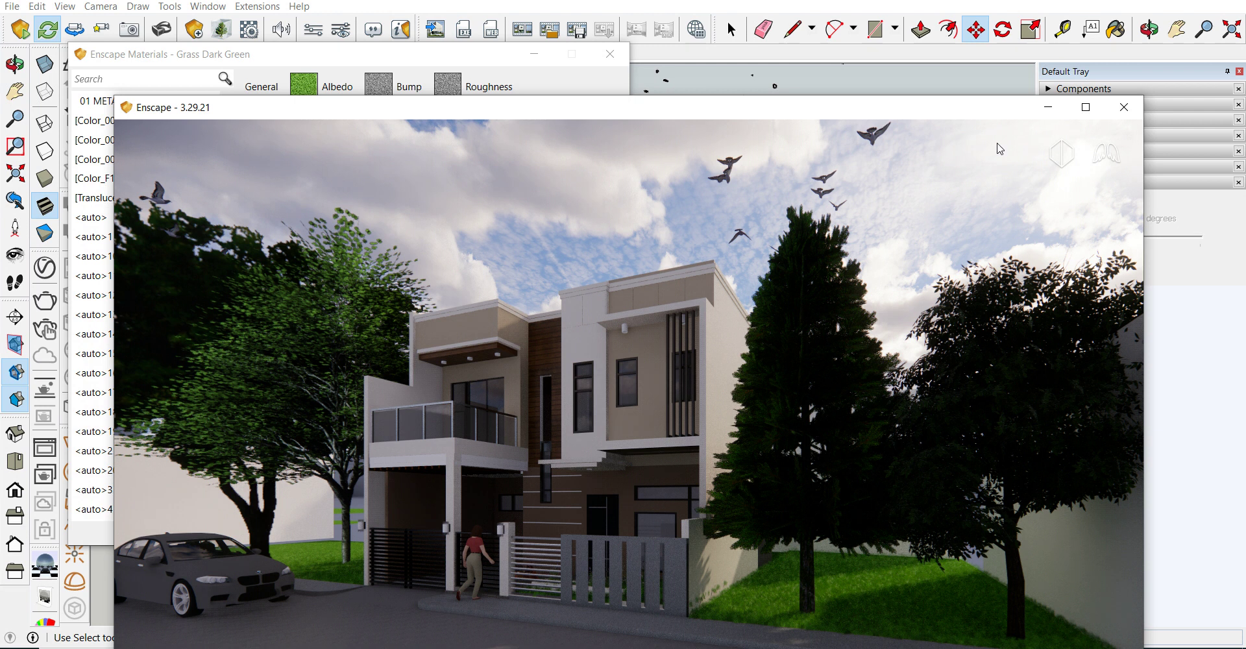
click(1048, 107)
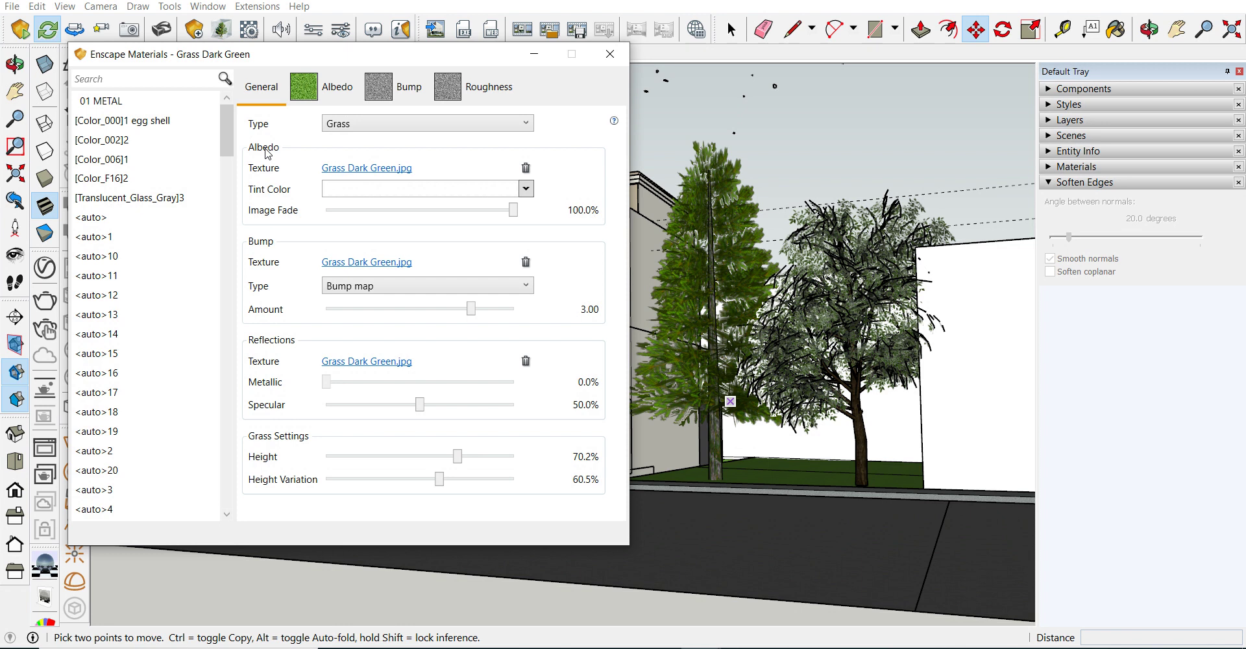
Remove the Grass Dark Green.jpg albedo texture, leaving plain green, and close the Materials editor.
click(526, 167)
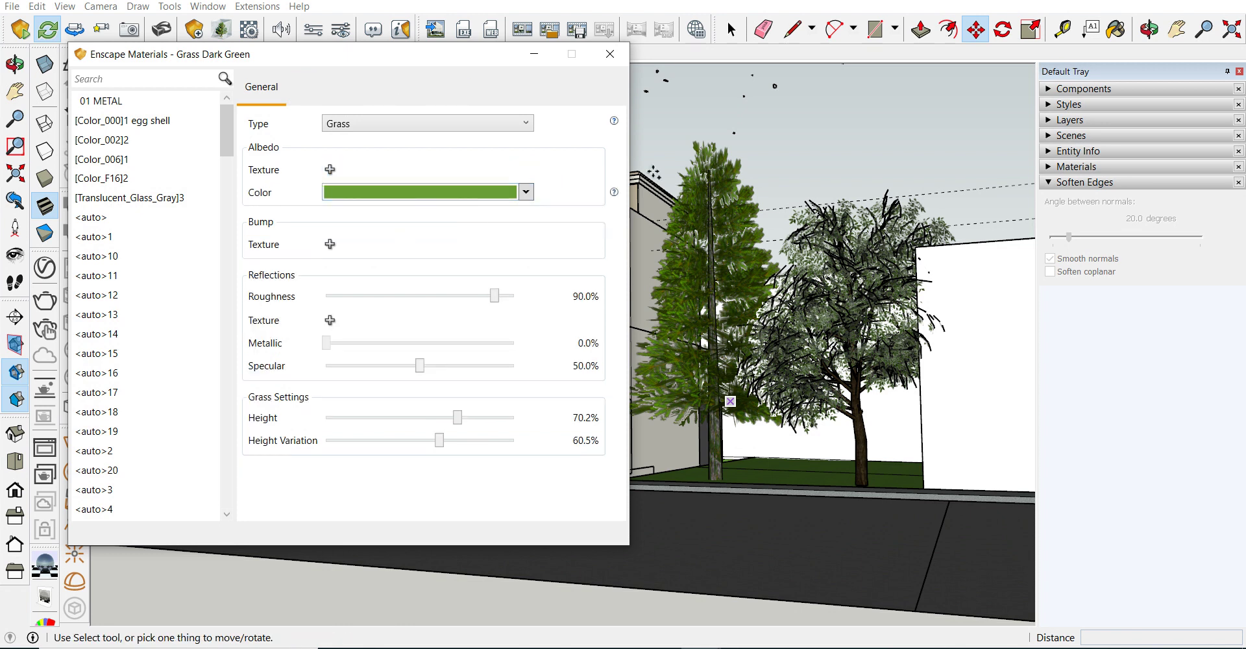
click(331, 170)
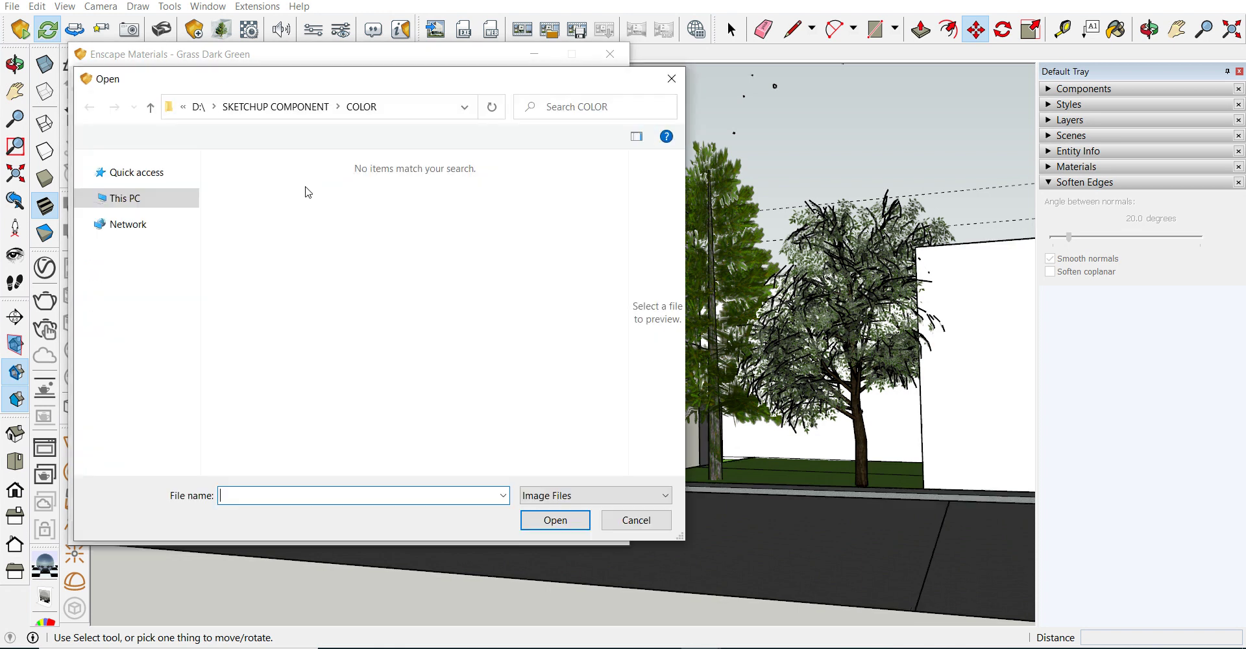
click(672, 79)
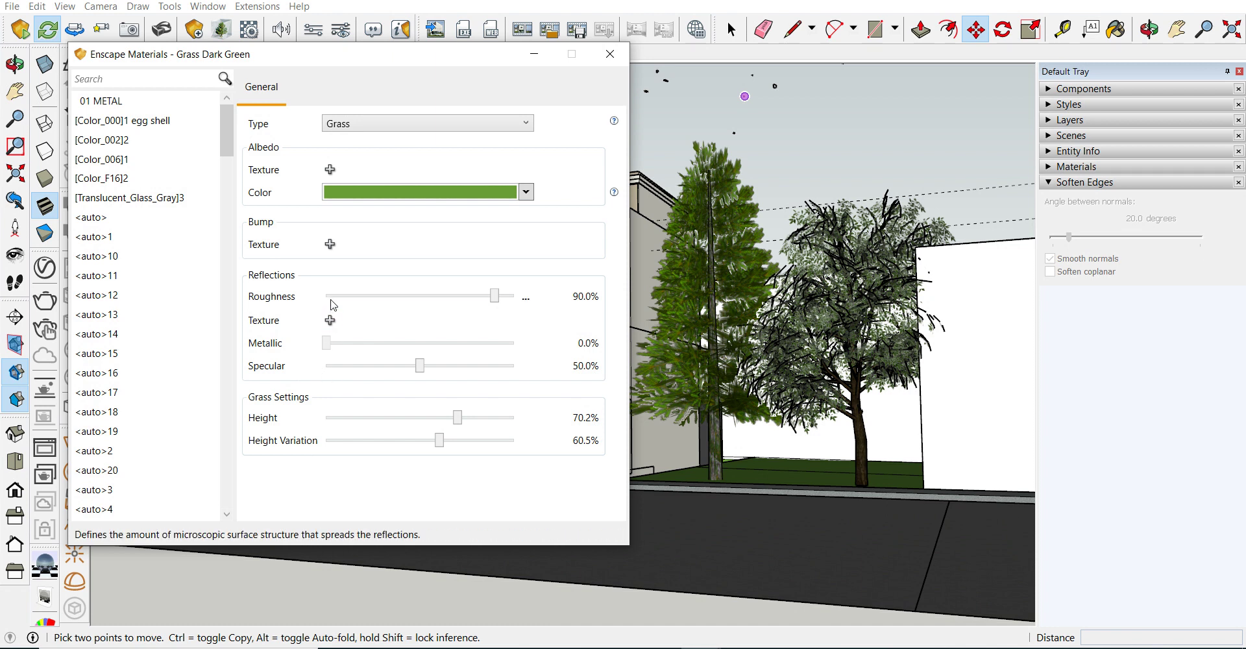
click(334, 243)
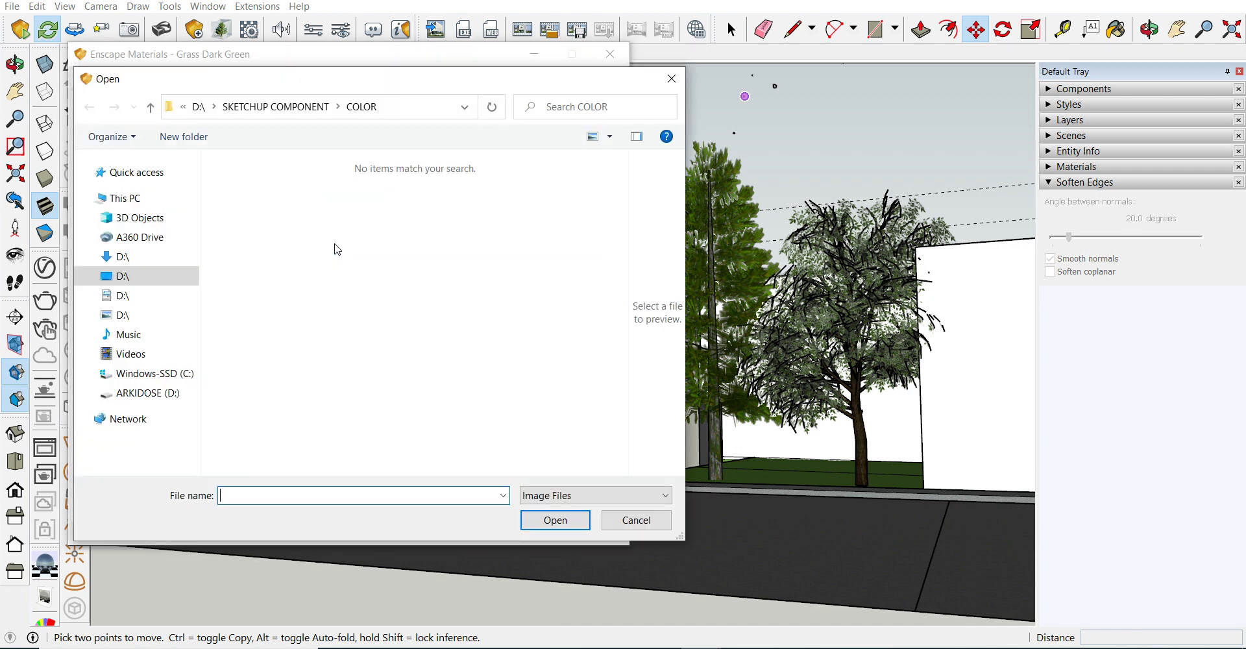
click(636, 522)
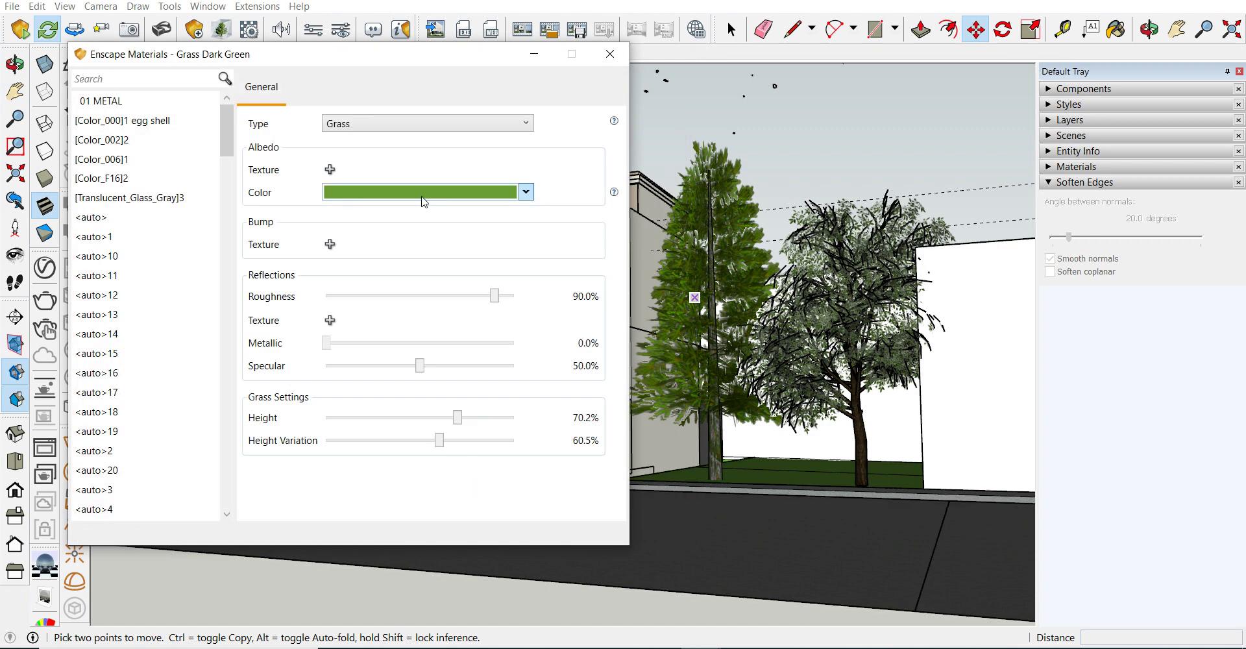
click(331, 170)
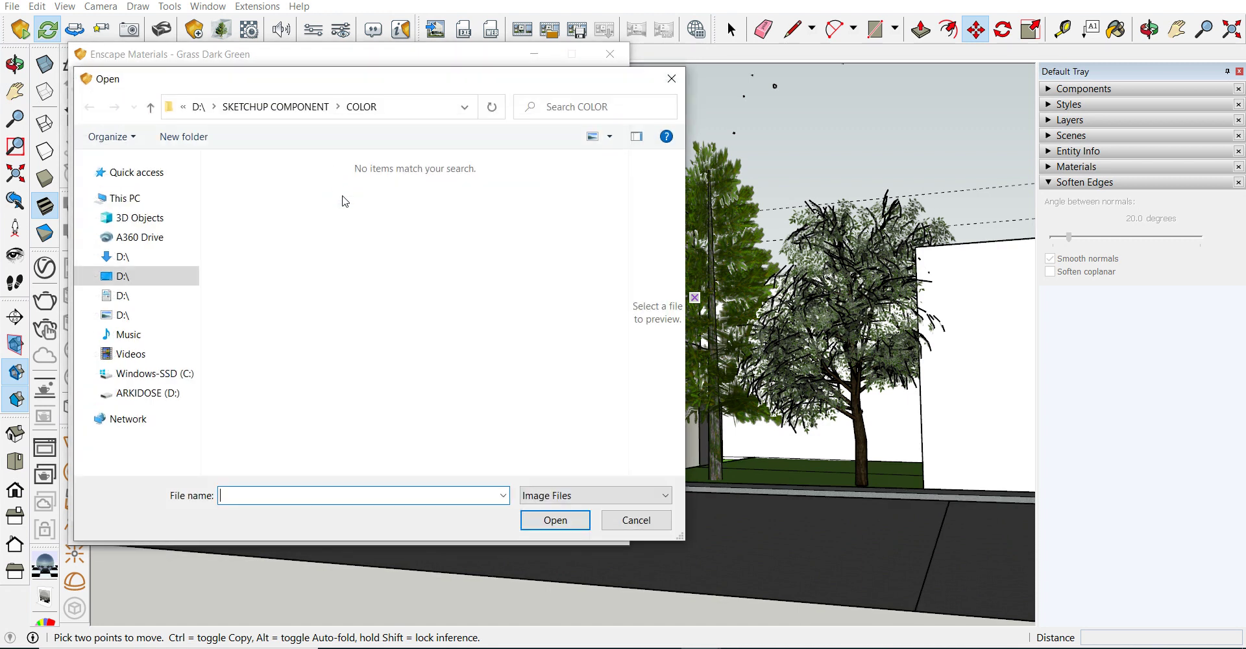
click(679, 86)
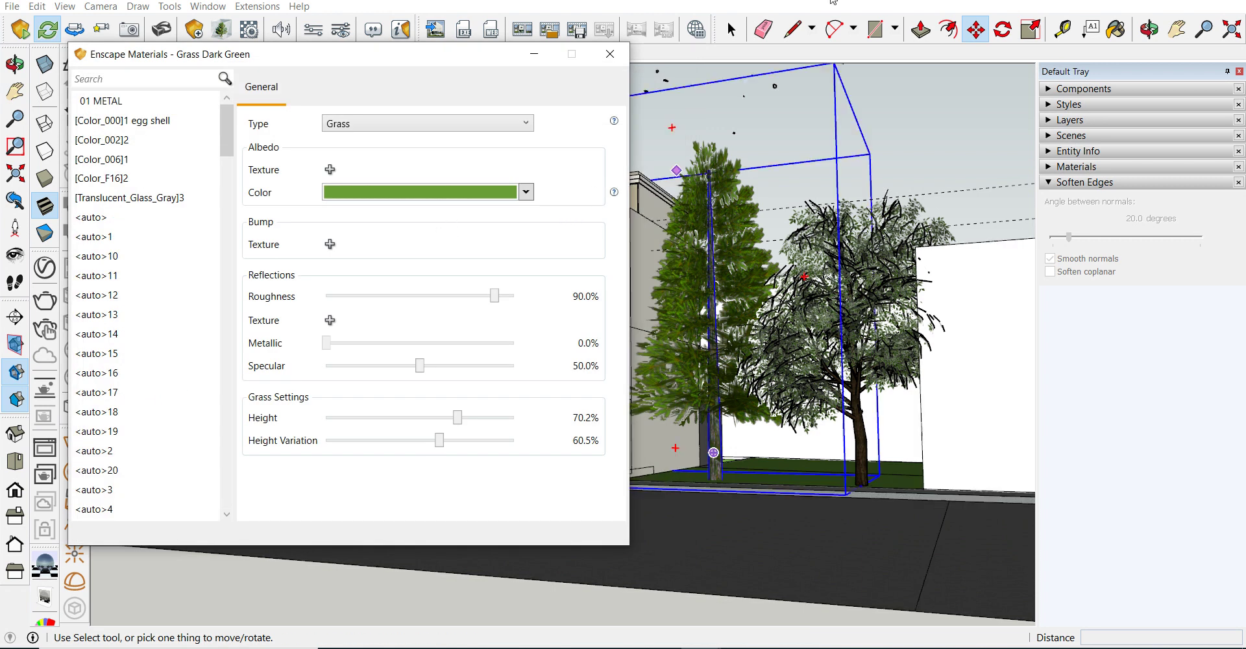
click(611, 54)
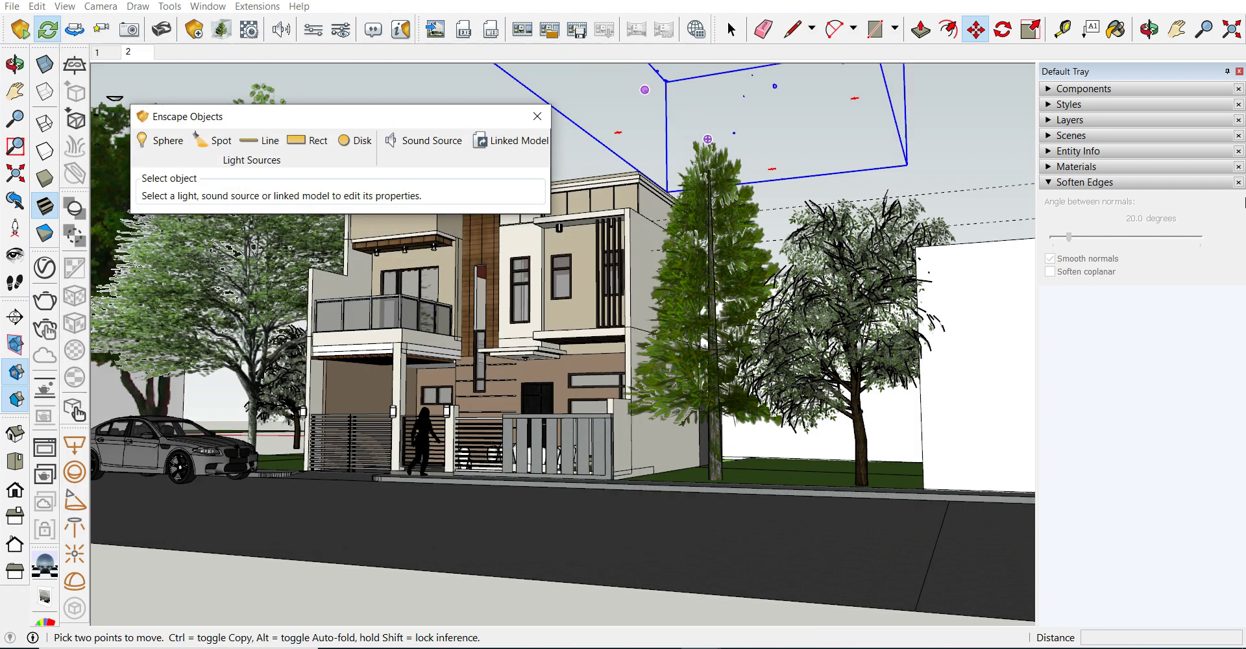
Sample the tree's material with the eyedropper and paint the back lawn strip with it.
click(1166, 170)
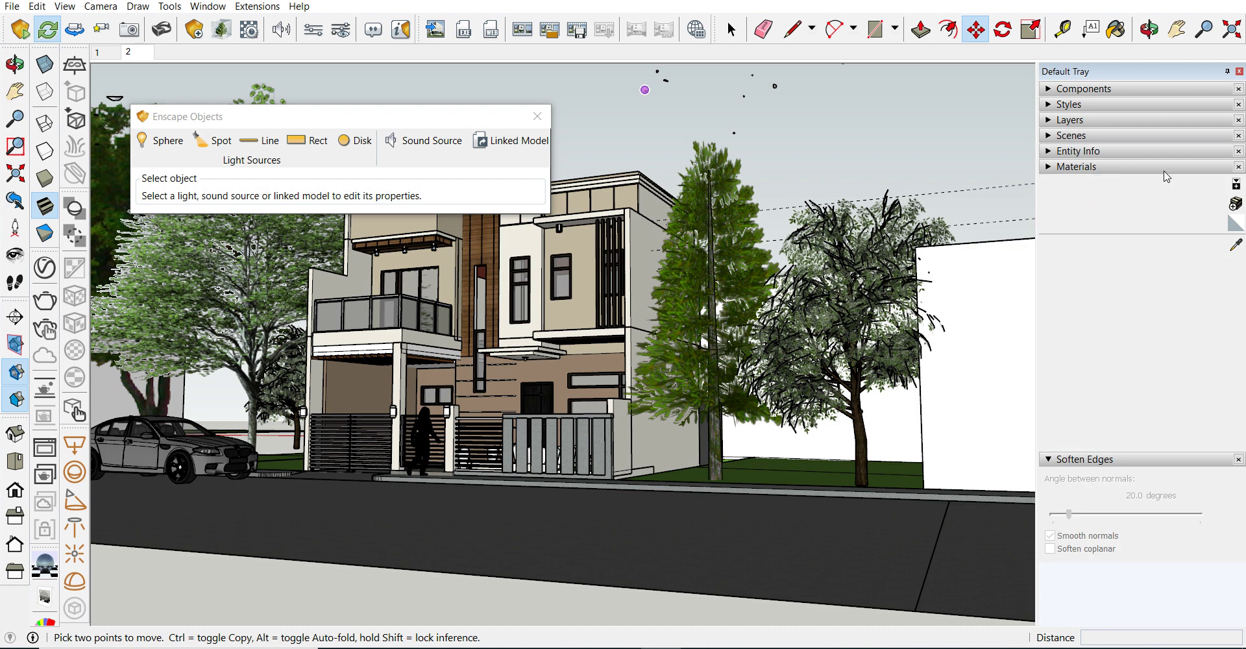
click(1237, 246)
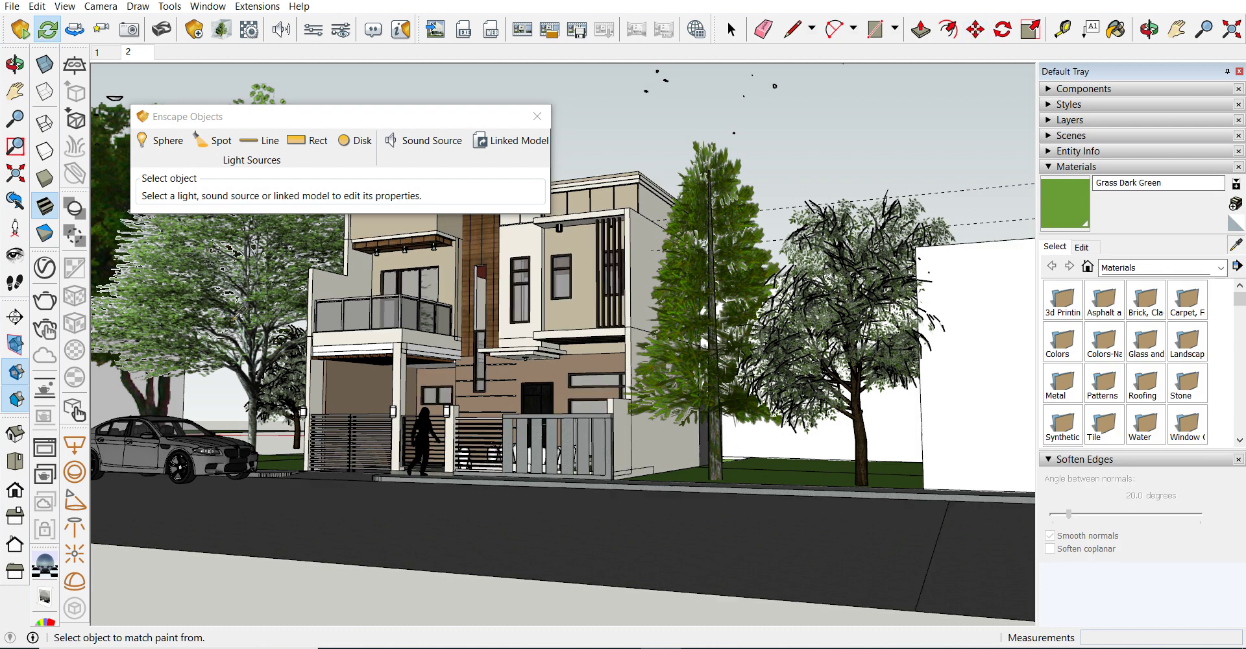
click(270, 456)
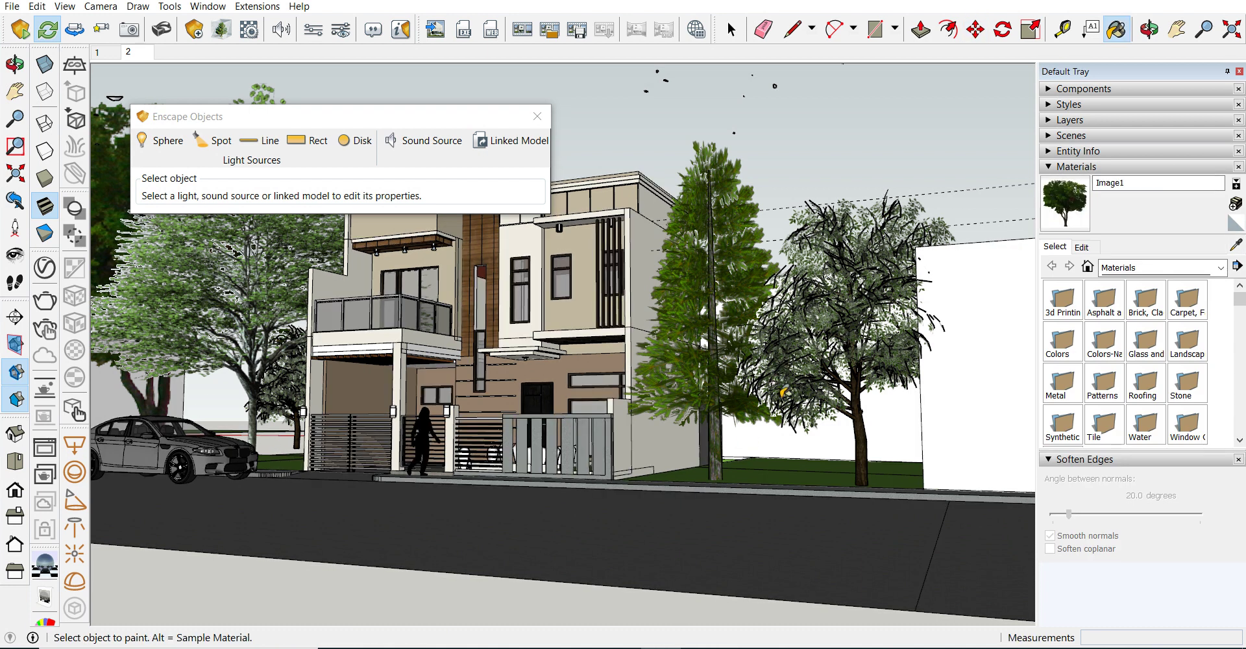
click(769, 461)
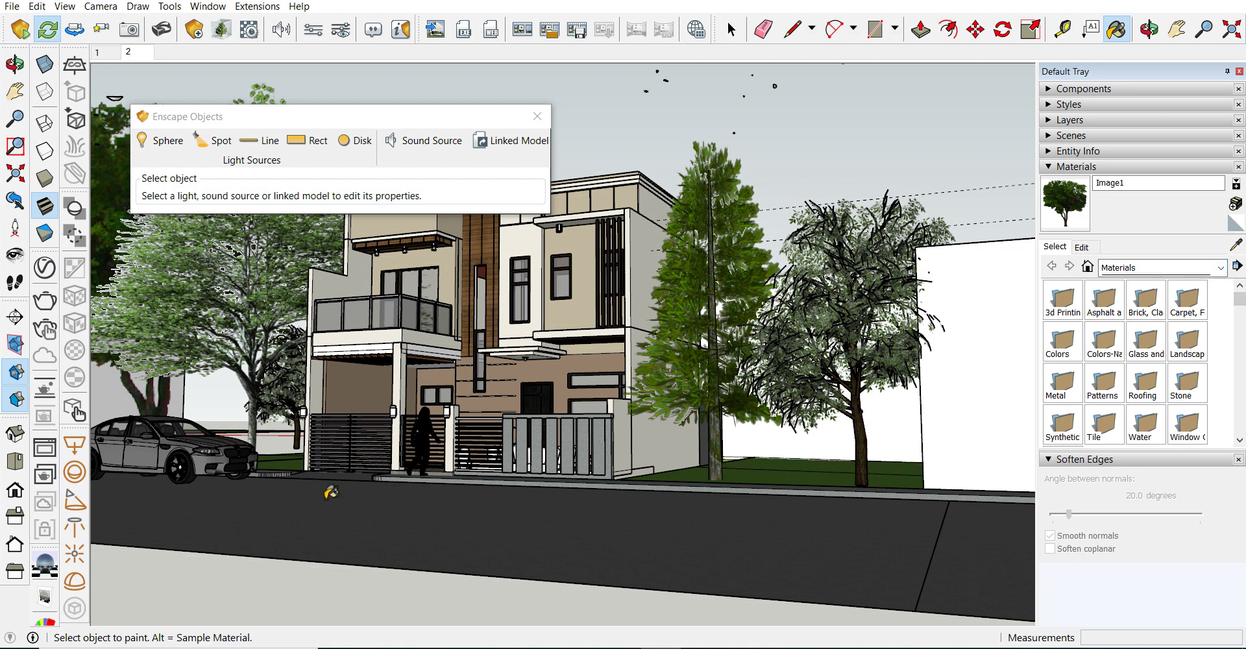
click(1236, 244)
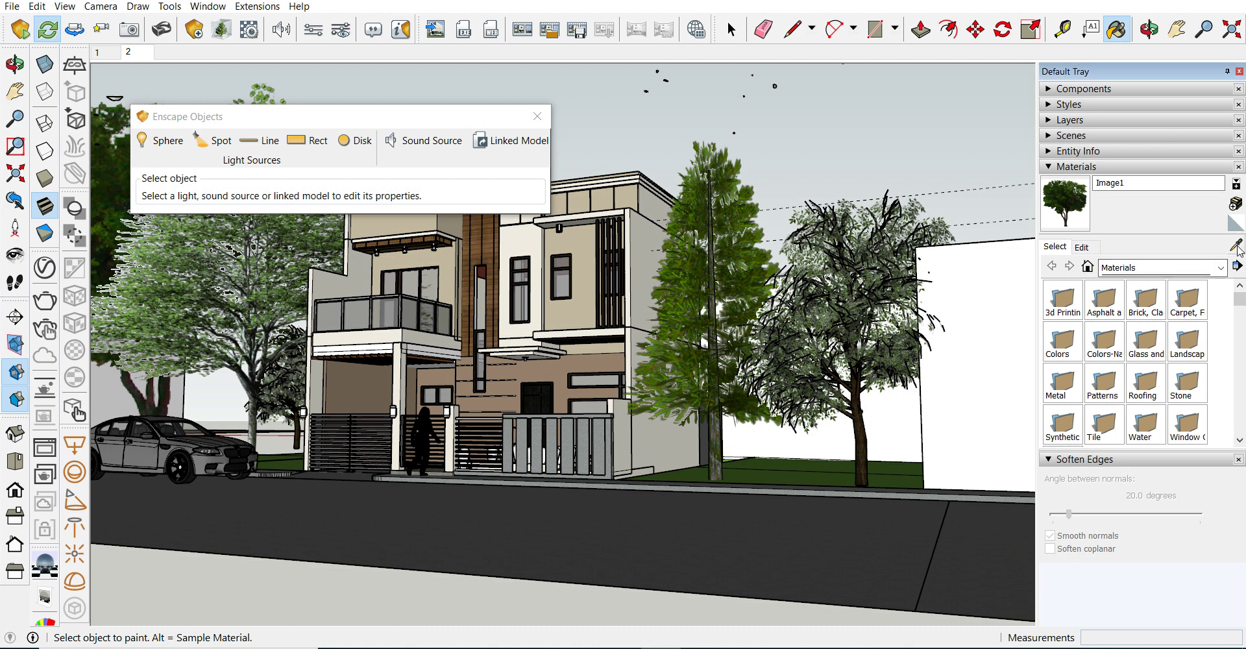
click(291, 464)
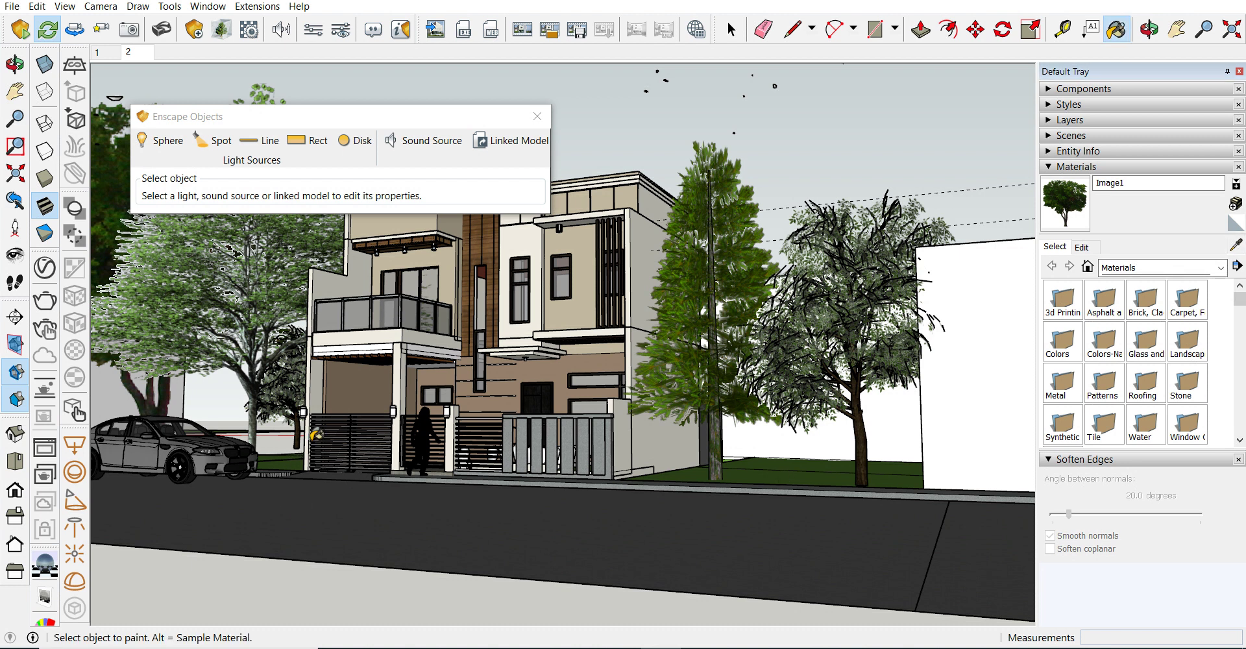
Zoom in and sample the Grass Dark Green material from the lawn.
scroll(290, 458, up, 2)
scroll(286, 452, up, 2)
scroll(286, 453, up, 2)
scroll(284, 461, up, 2)
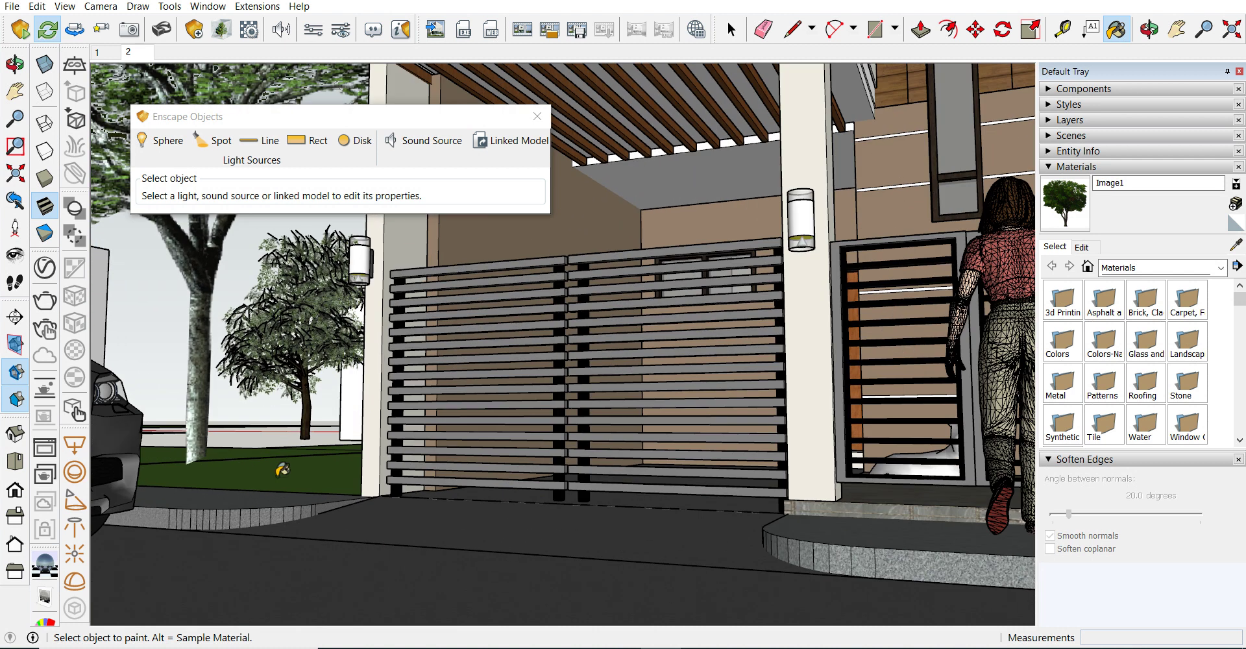
scroll(282, 471, up, 2)
click(1236, 245)
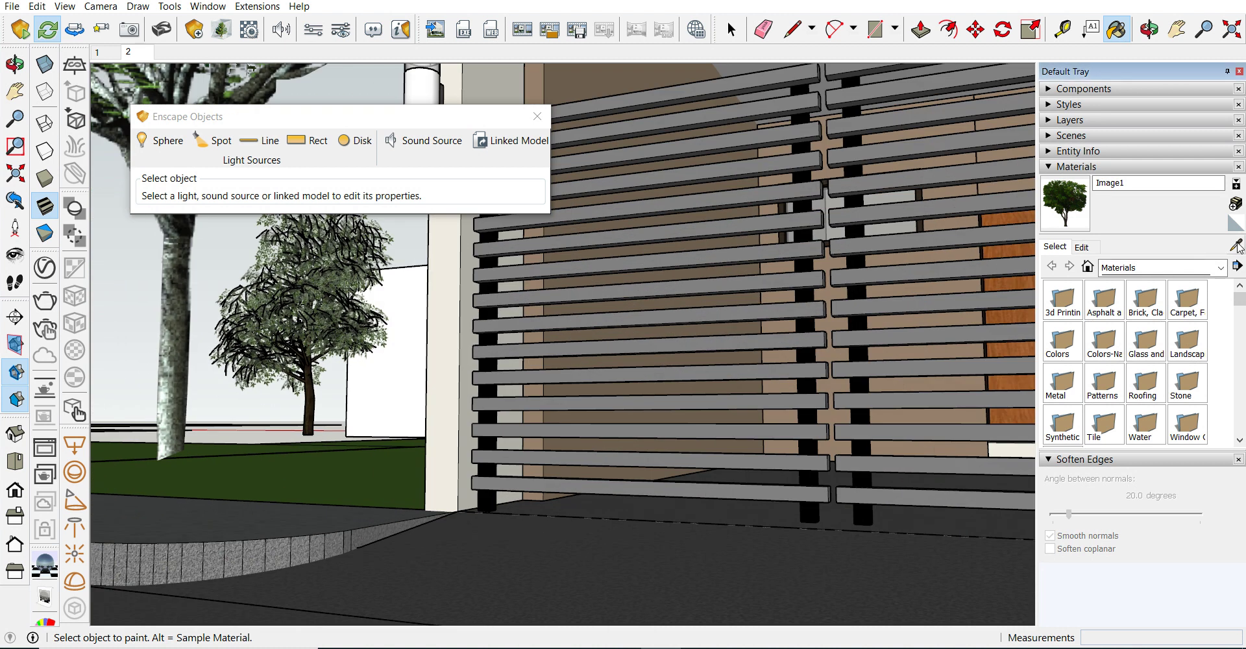
click(346, 479)
Open the Enscape settings for Grass Dark Green, cancelling the albedo texture dialog.
scroll(216, 476, down, 3)
scroll(260, 493, down, 2)
scroll(357, 519, down, 2)
scroll(451, 540, down, 1)
scroll(450, 540, down, 2)
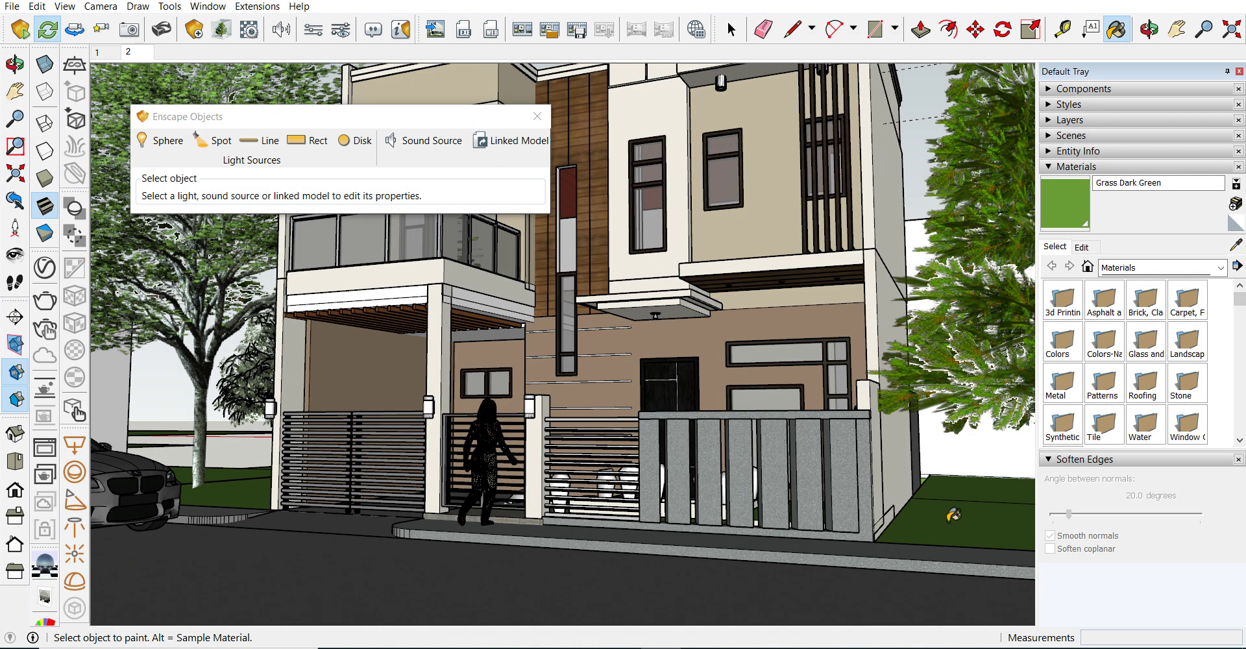
click(249, 29)
click(330, 170)
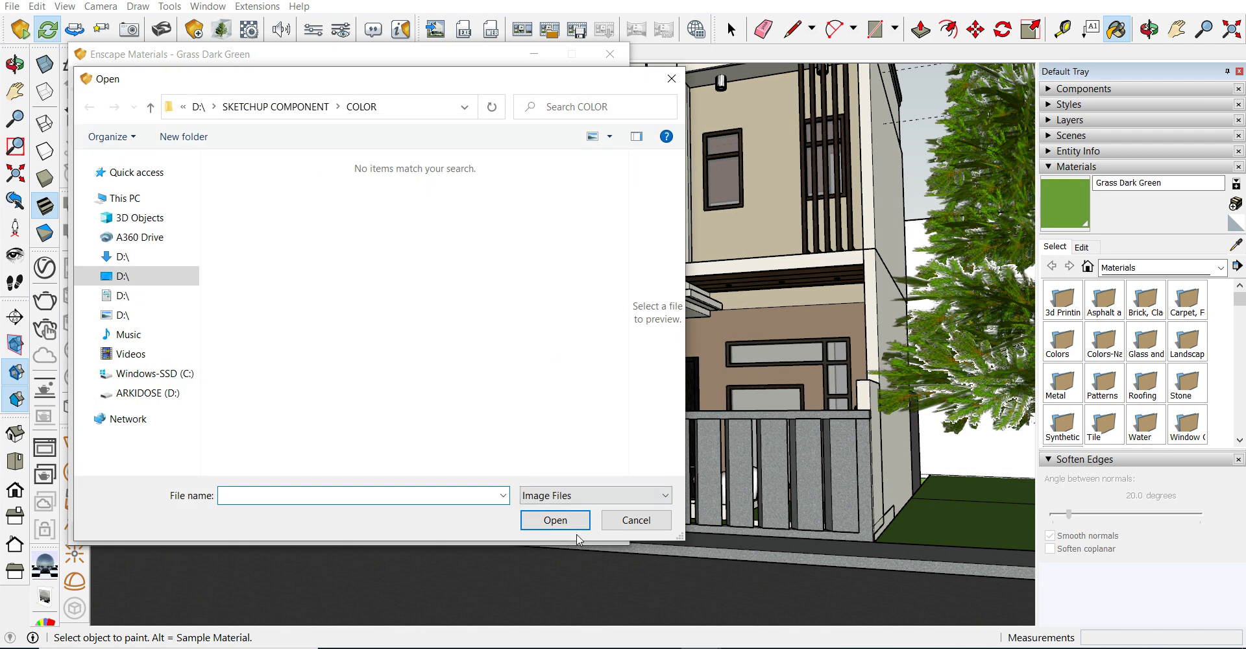
click(672, 79)
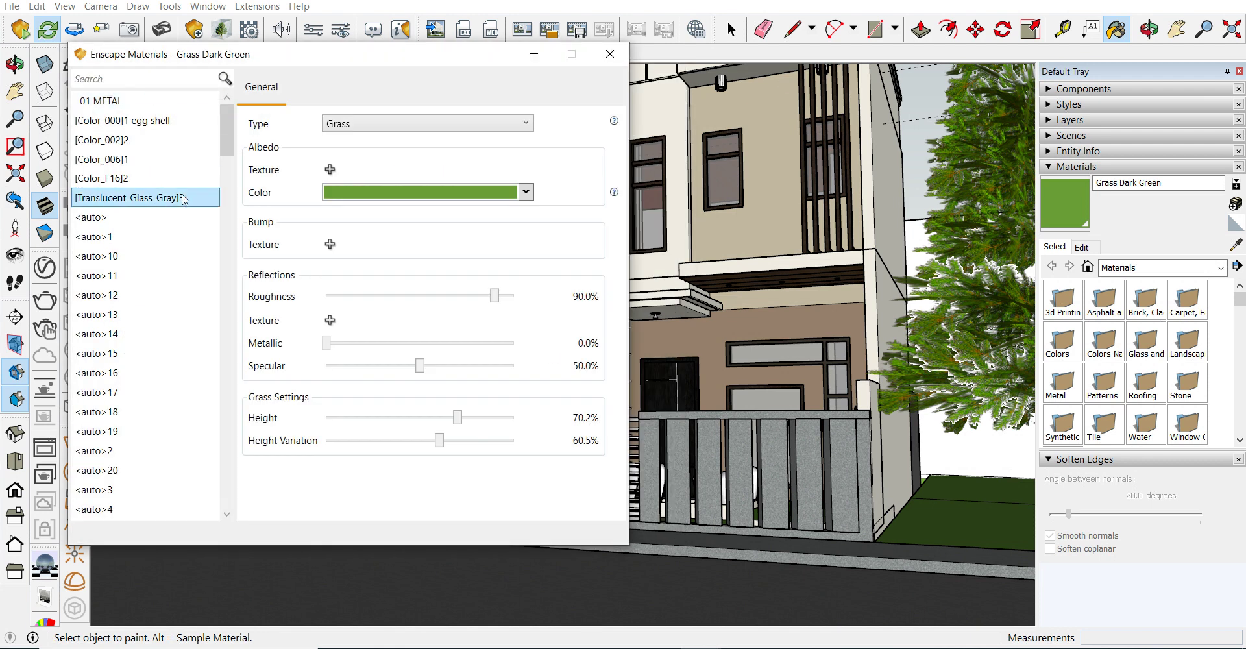
Sample the road's Blacktop Old 02 terra cotta material into the Enscape settings, review it, then close them.
scroll(156, 256, down, 1)
scroll(156, 257, down, 8)
scroll(155, 256, down, 2)
scroll(158, 257, down, 2)
scroll(158, 256, down, 2)
scroll(158, 256, down, 5)
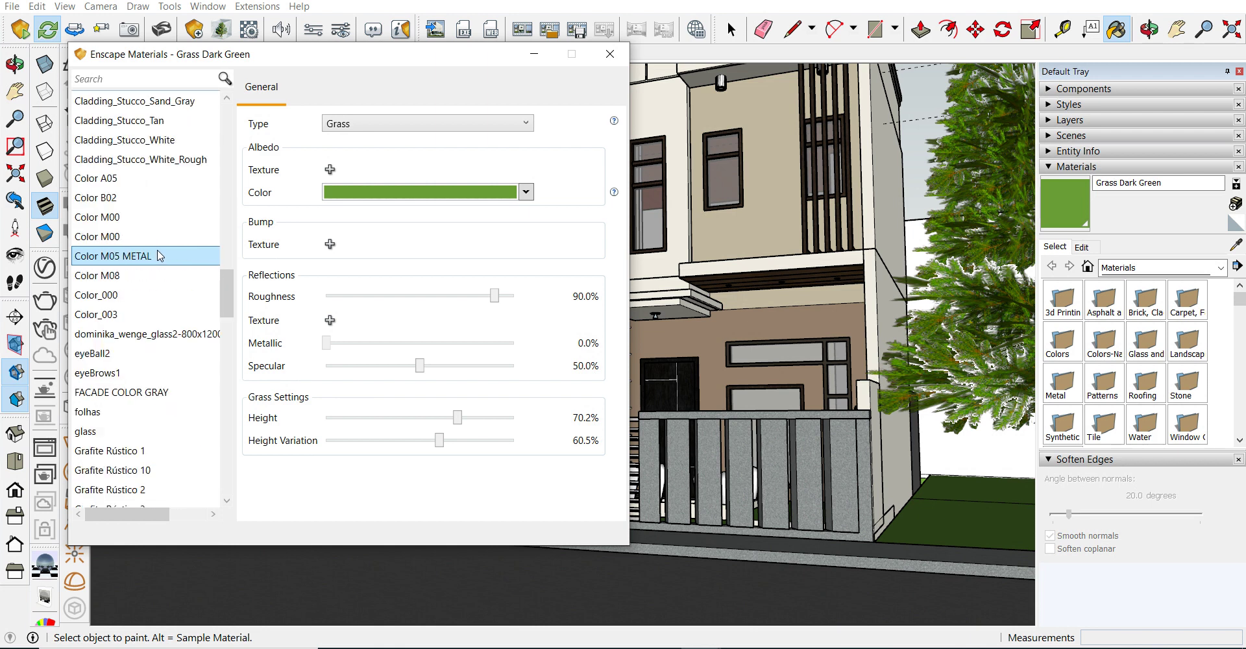
scroll(159, 256, down, 5)
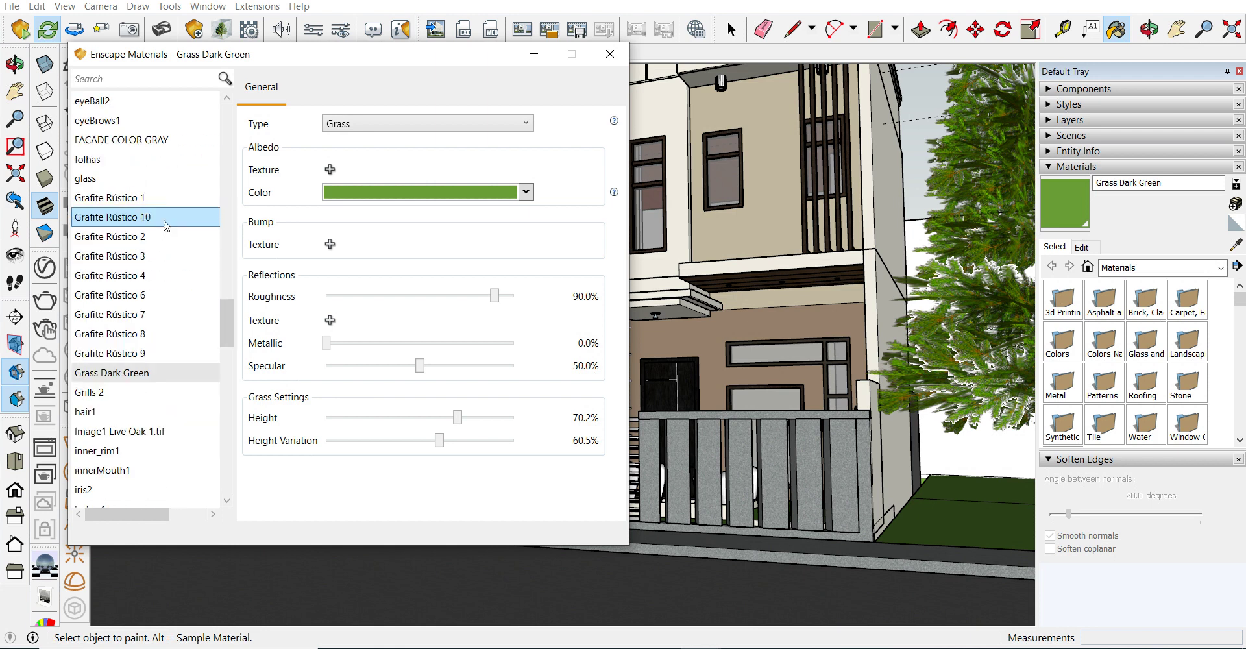
scroll(178, 305, down, 4)
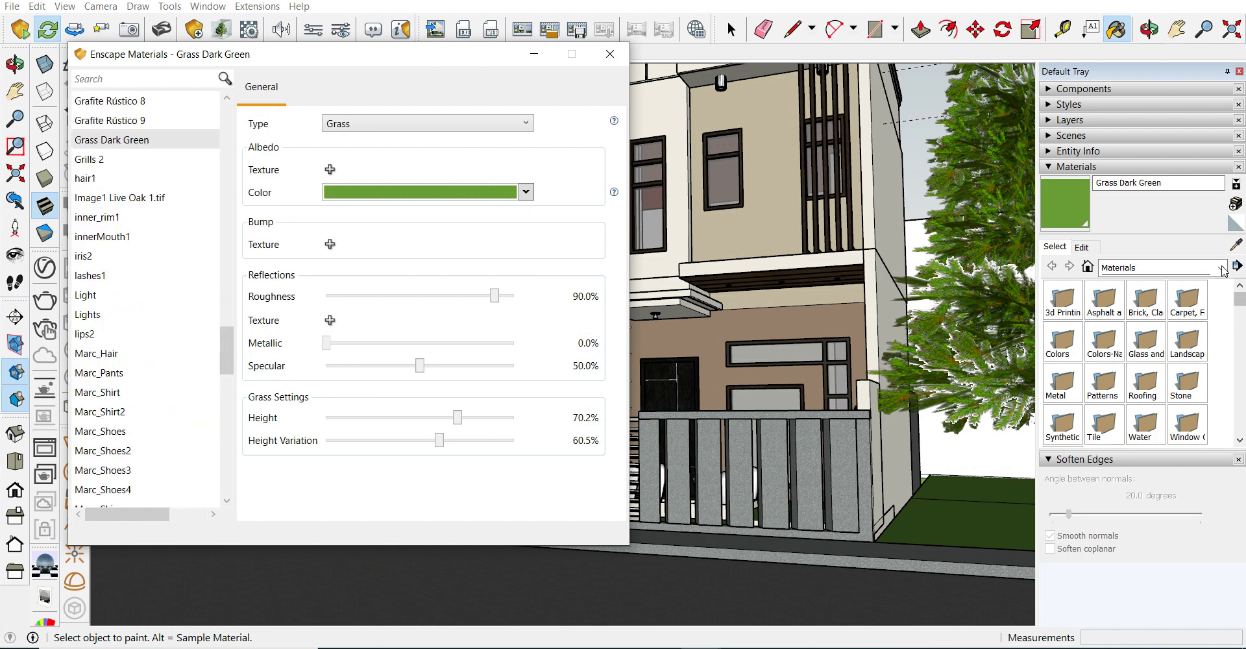
click(1236, 244)
drag(343, 52, 340, 308)
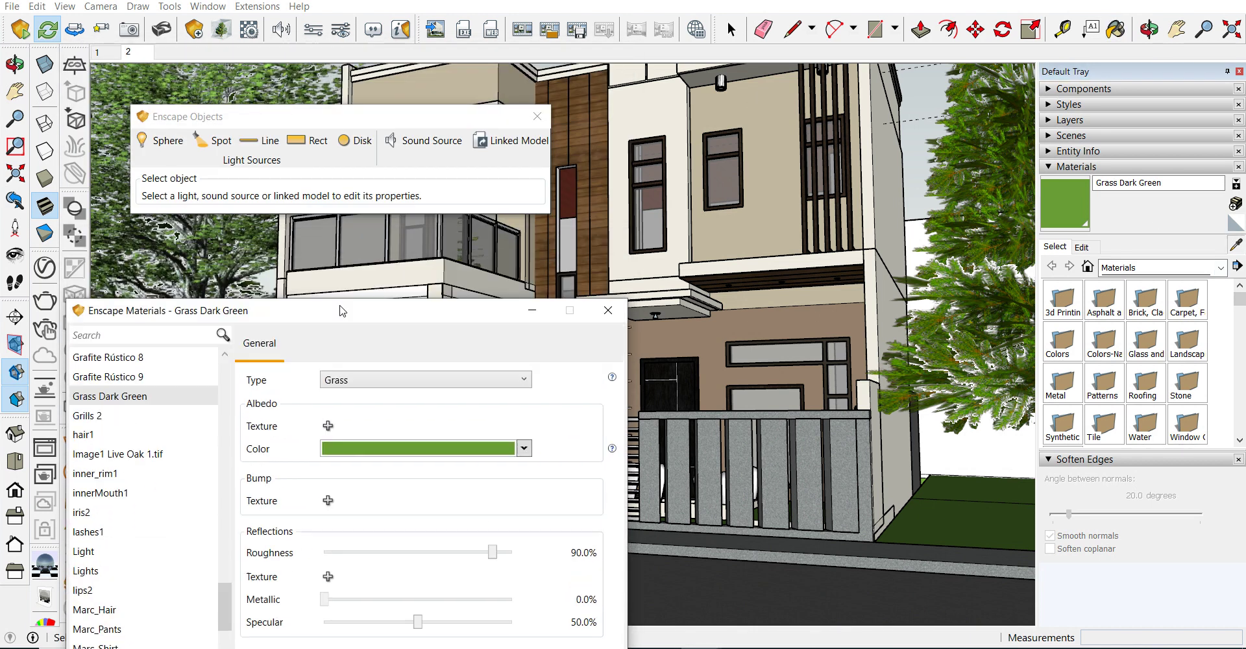
click(833, 571)
drag(500, 310, 472, 42)
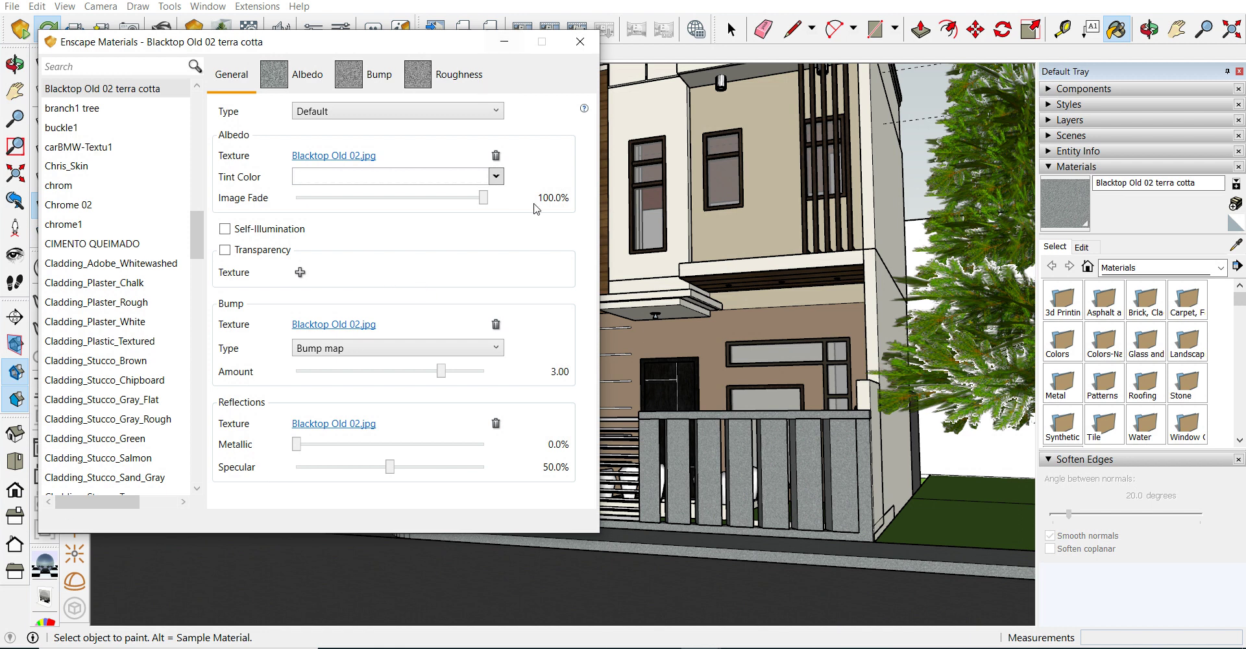
click(504, 41)
Open Enscape Visual Settings on the Rendering tab, keep Two-Point projection, and briefly preview the live render.
click(340, 29)
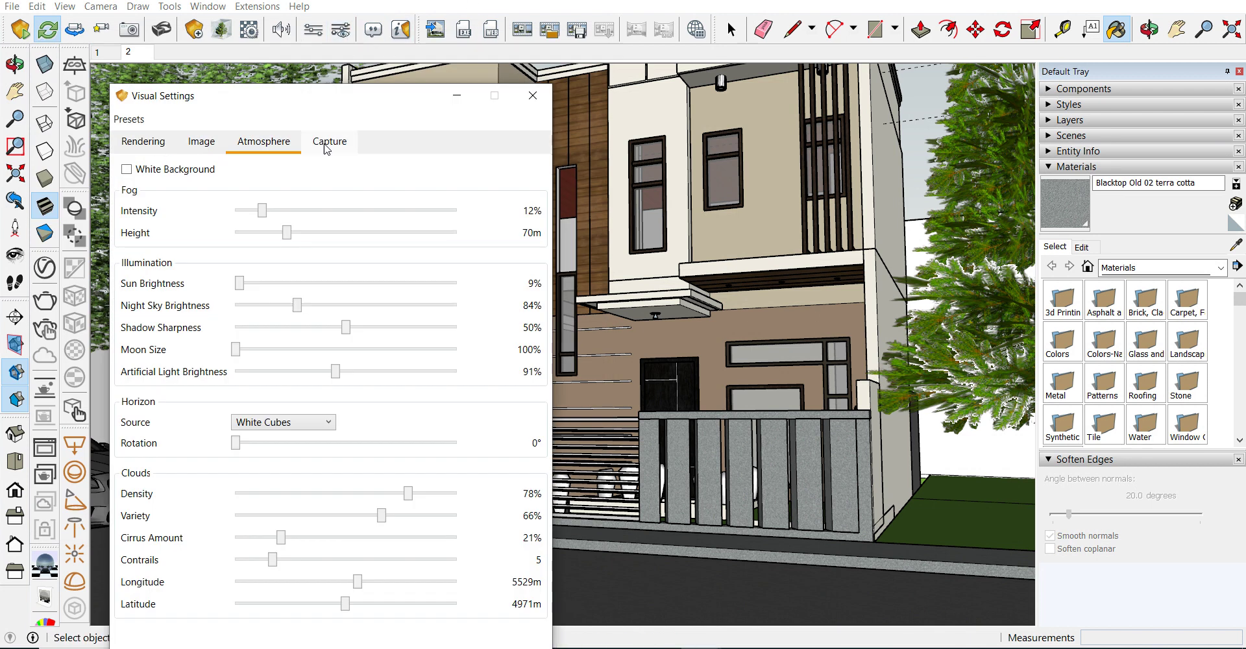
mouse_move(373, 118)
mouse_down()
mouse_move(432, 93)
mouse_move(480, 39)
mouse_up()
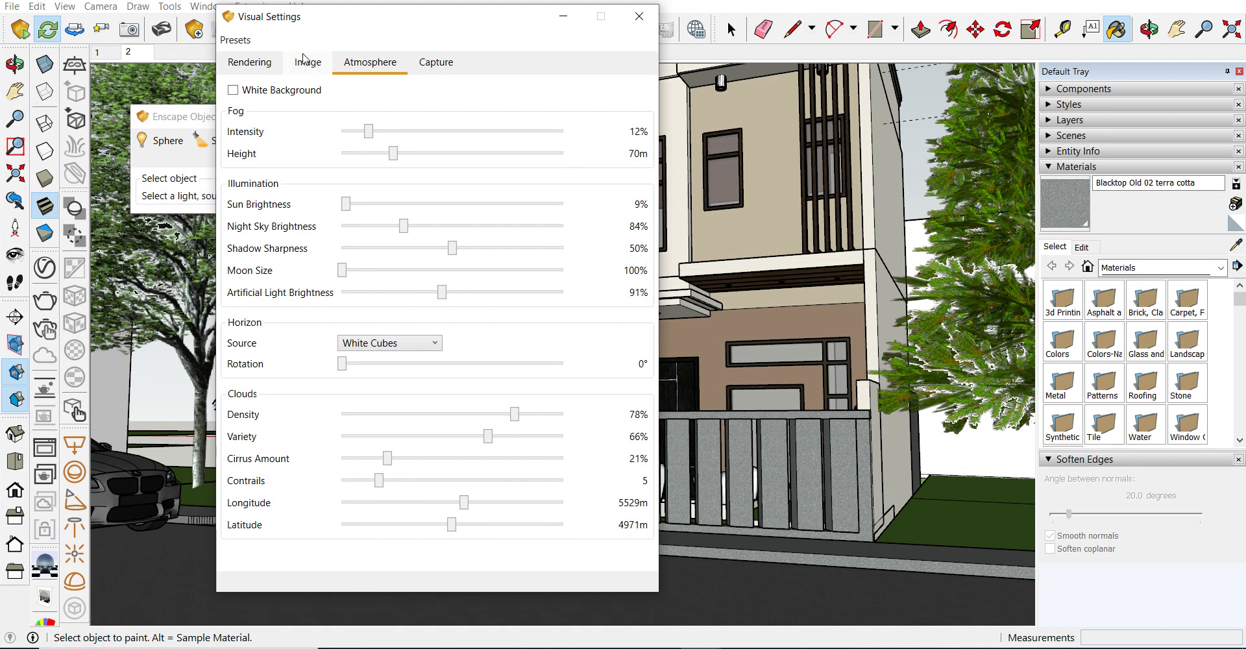
click(260, 65)
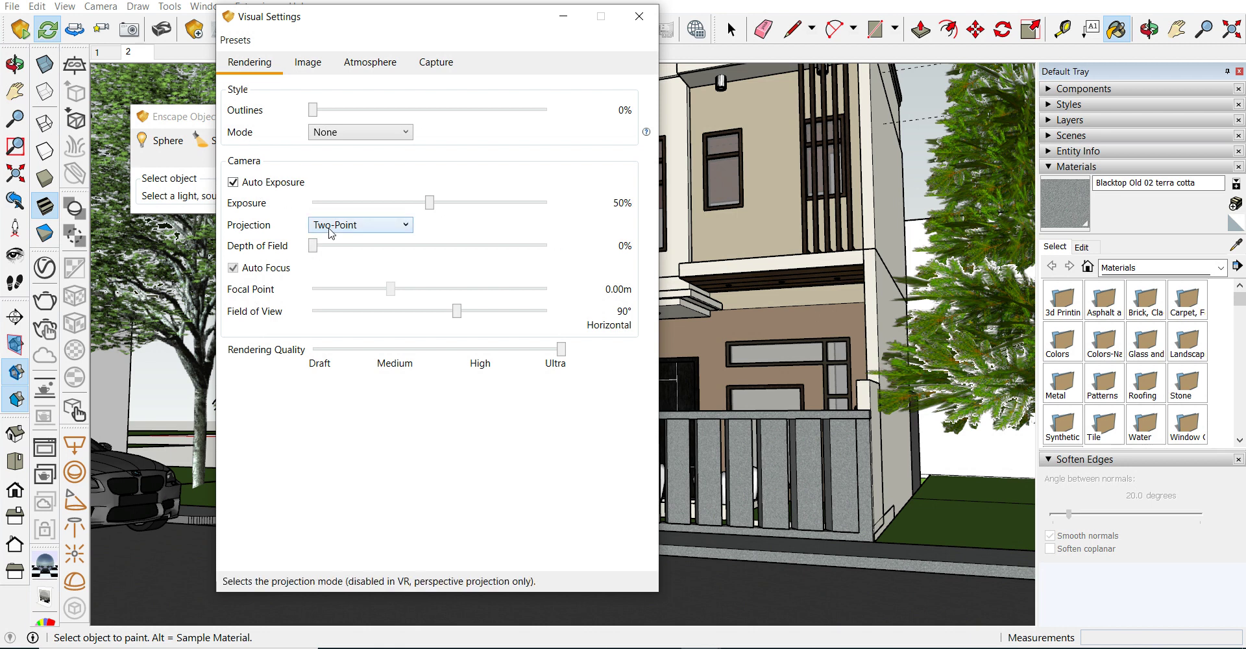
click(371, 226)
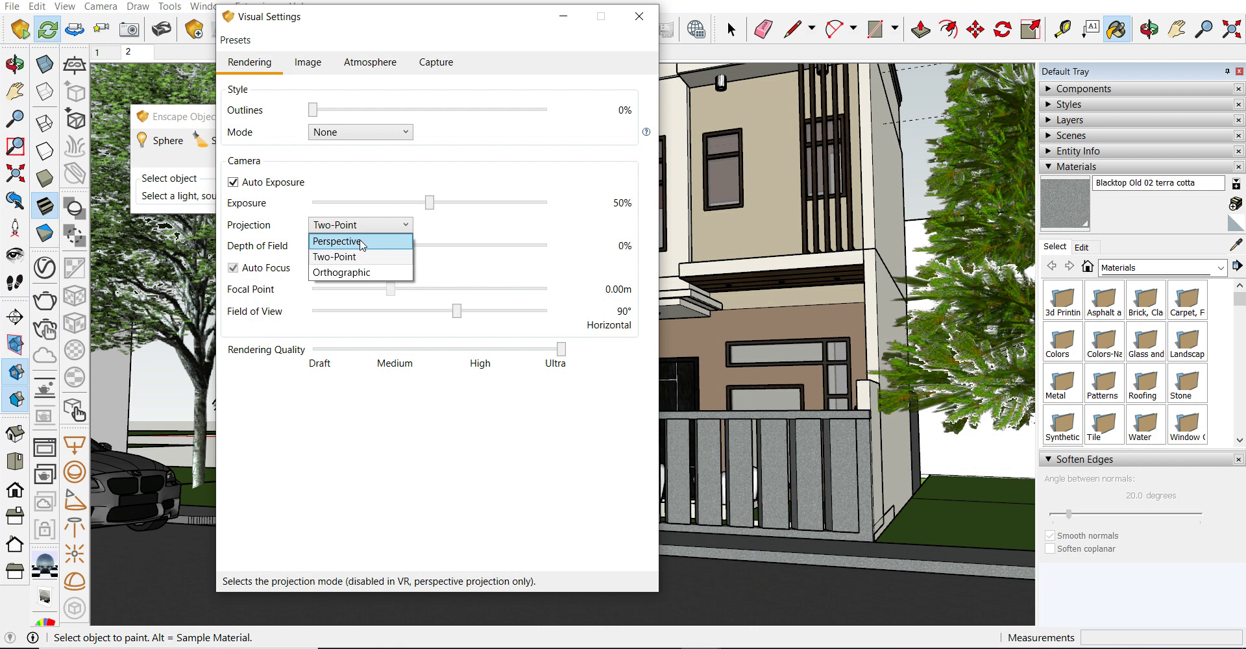
key(Escape)
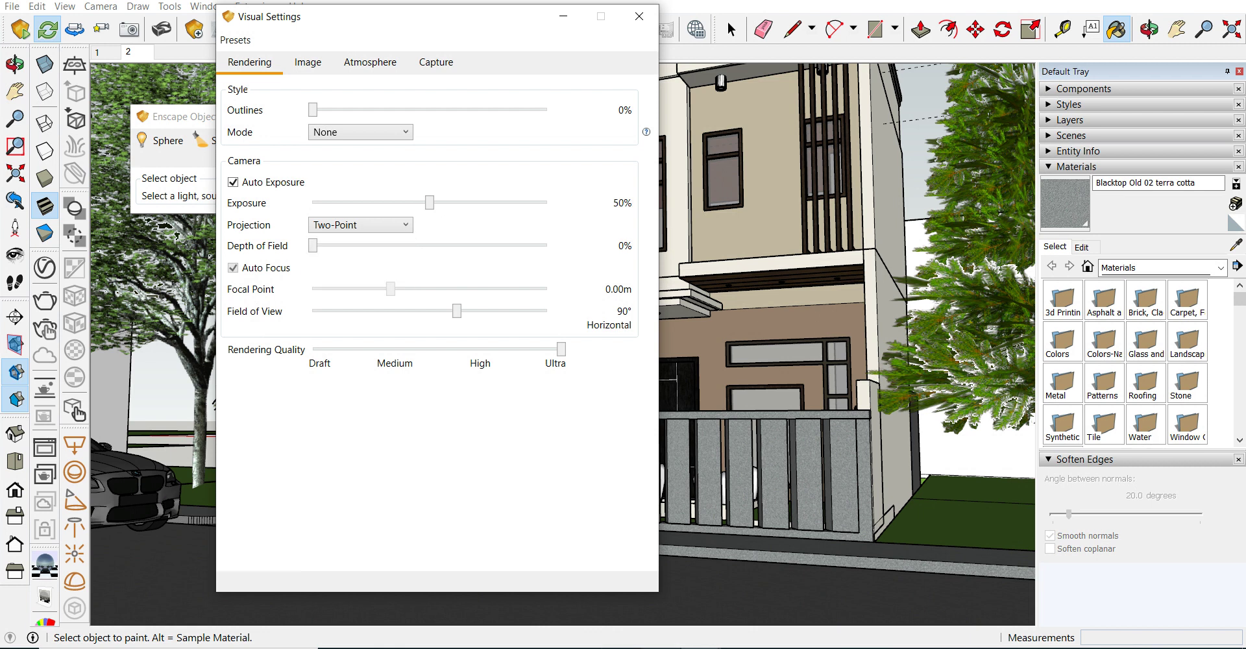
click(499, 598)
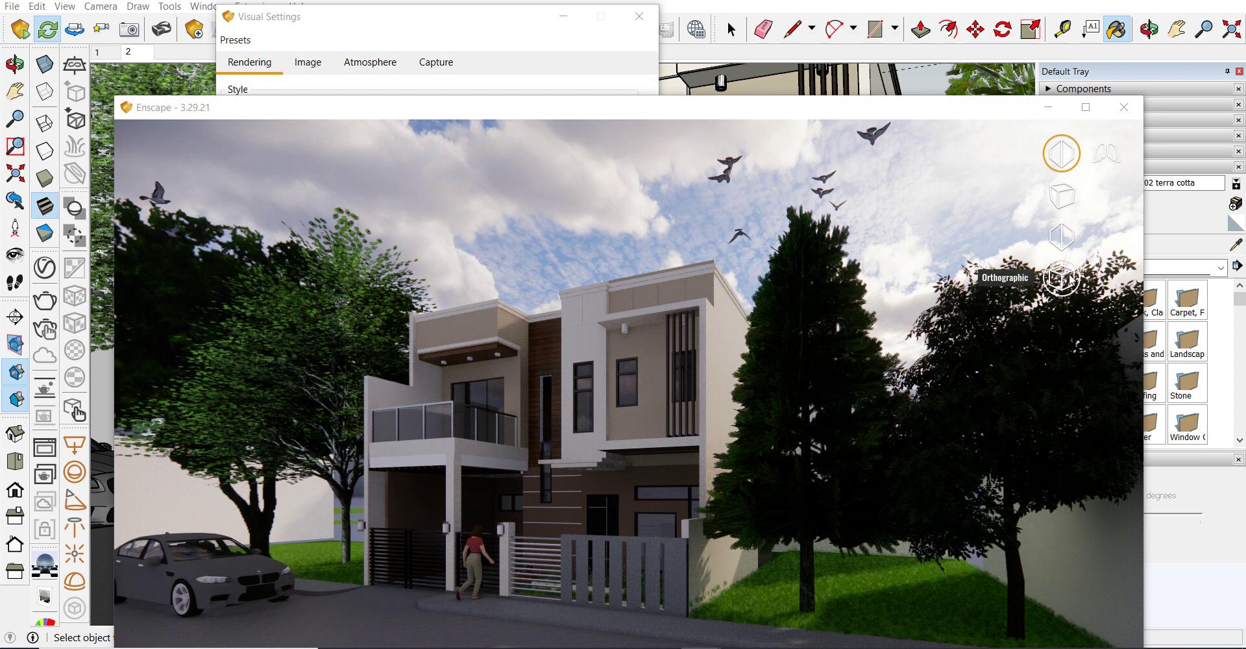
click(1047, 107)
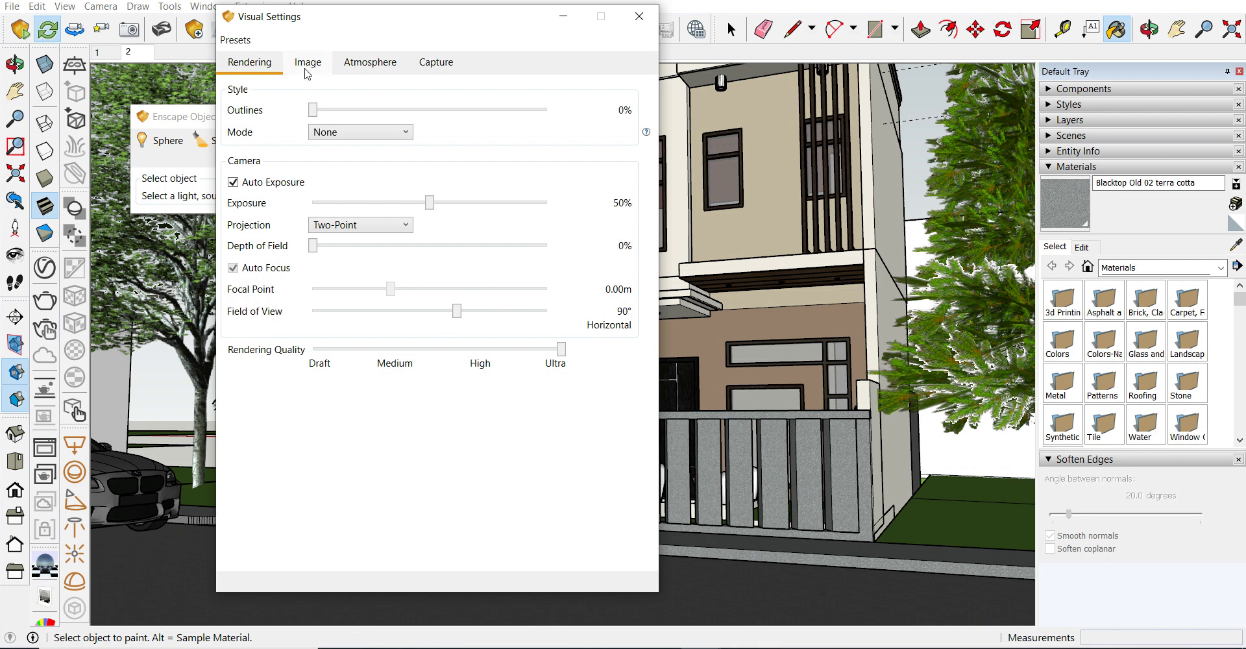
Review the Image tab's contrast and effects, then switch to the Atmosphere tab.
click(308, 68)
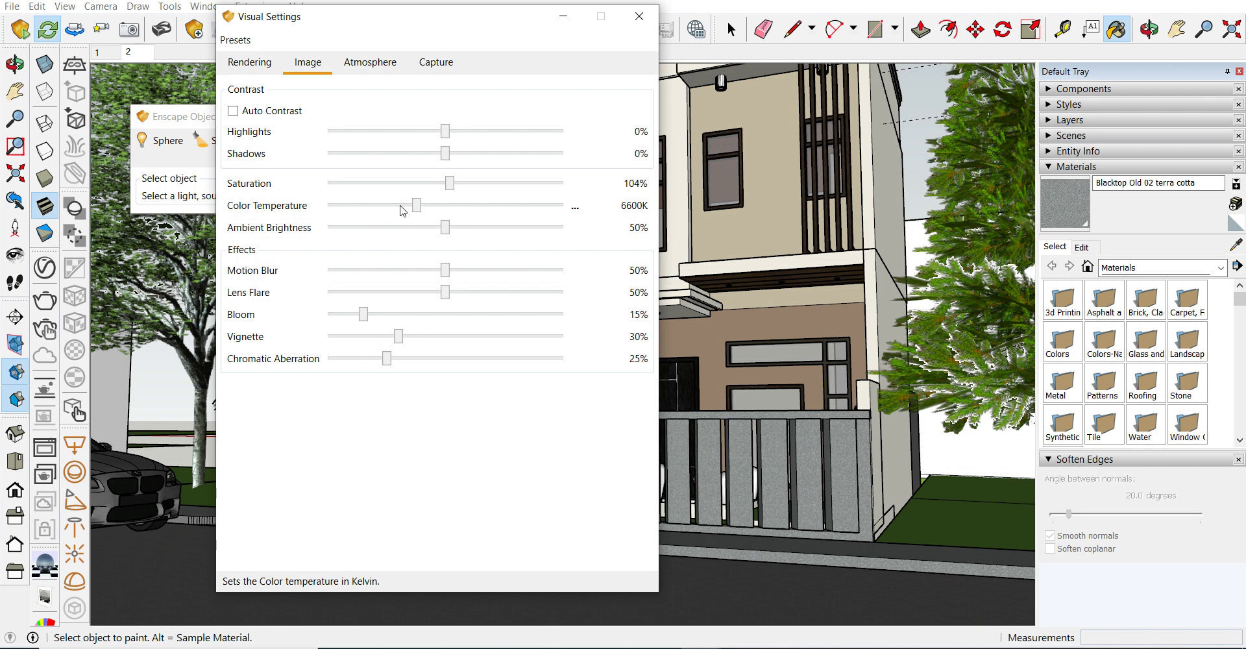
click(356, 65)
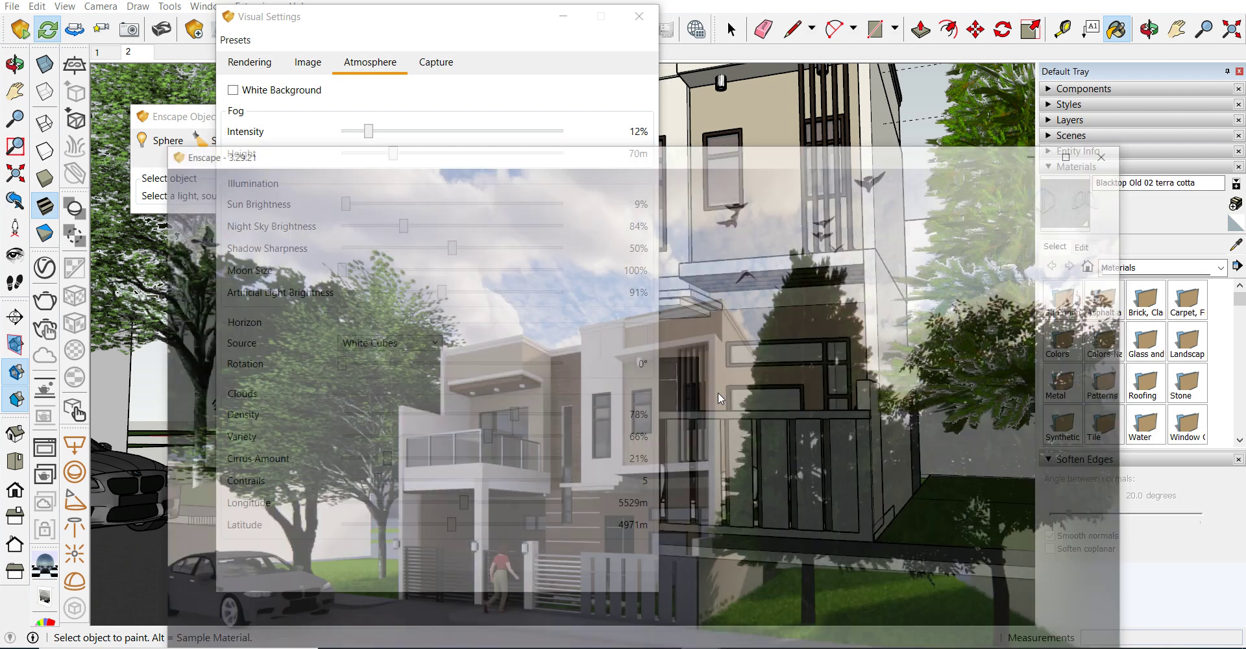
Narrow the live render window and raise the fog intensity to 71%.
click(432, 578)
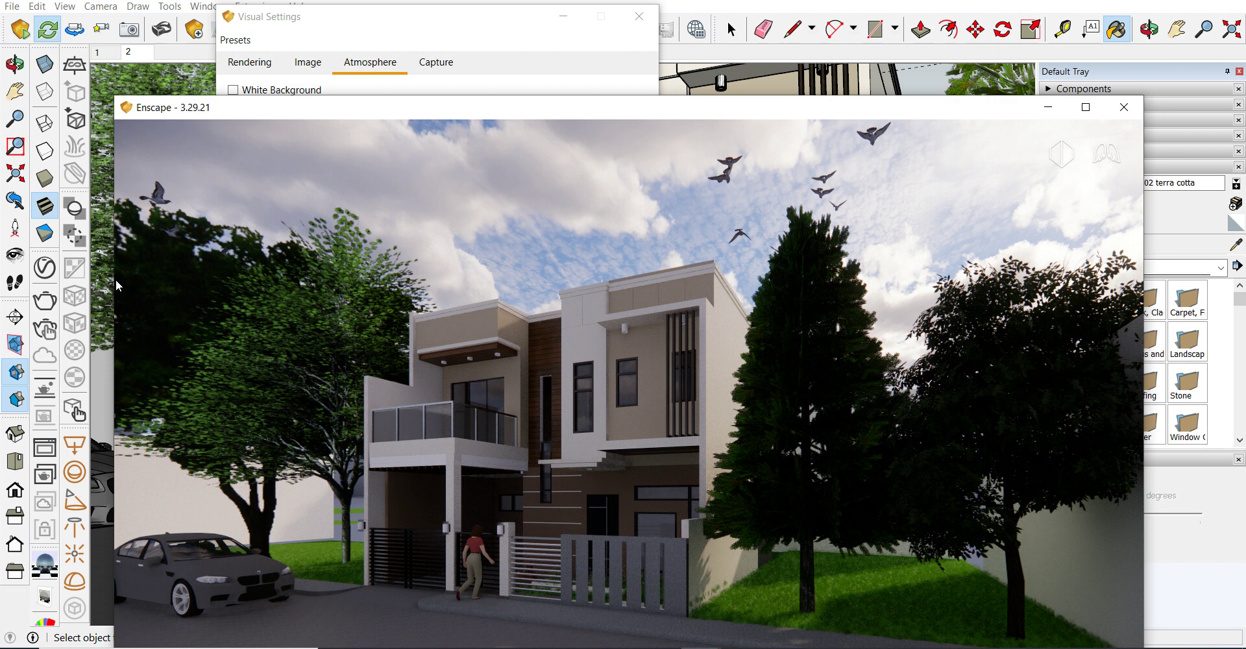
drag(113, 279, 670, 279)
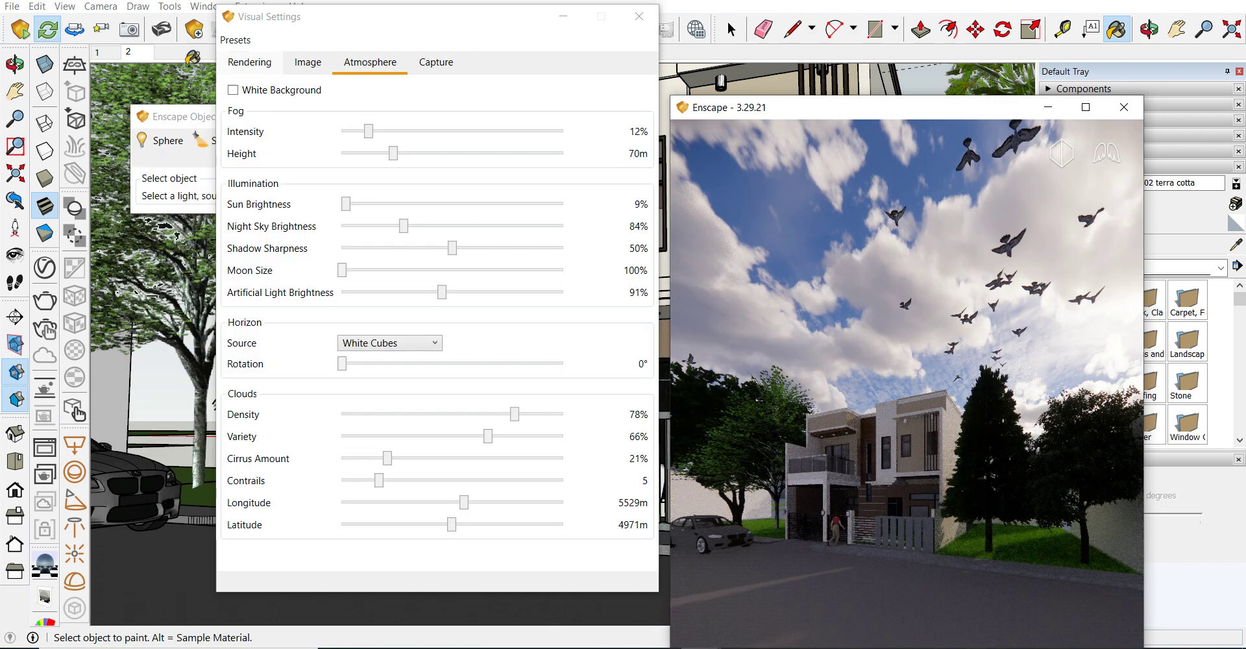
drag(368, 132, 500, 132)
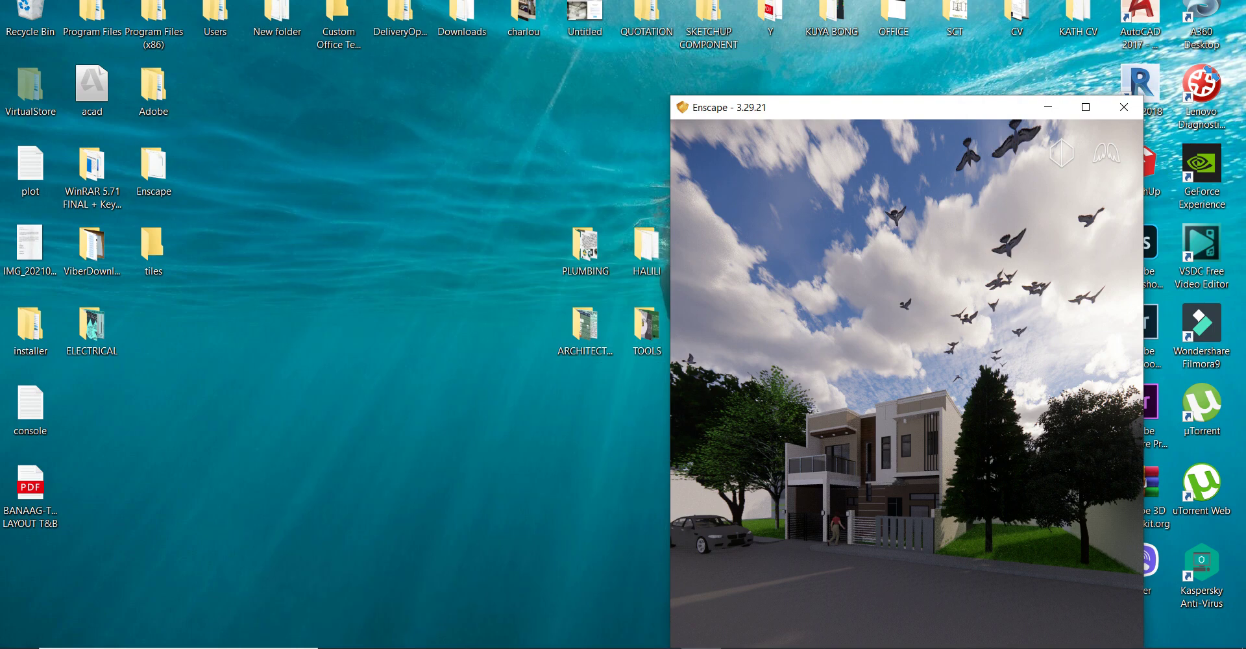
click(701, 647)
click(701, 647)
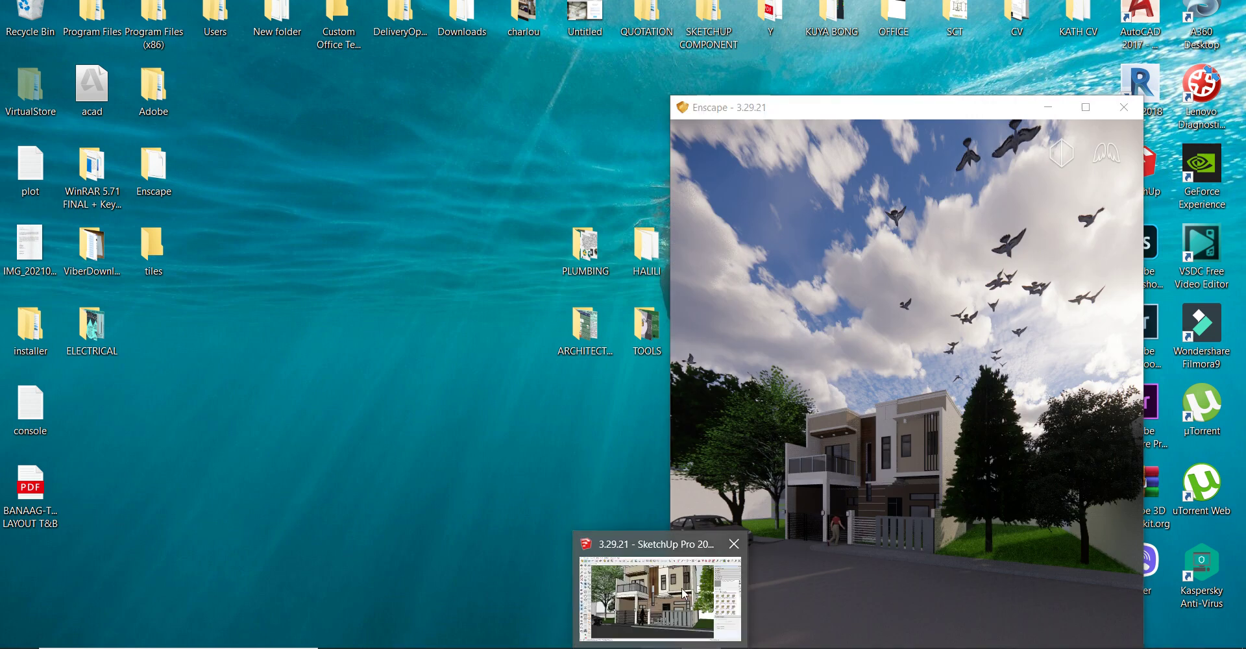
Restore down SketchUp, close Enscape Materials, minimize the Asset Library, and move Visual Settings left.
click(685, 594)
key(super+Down)
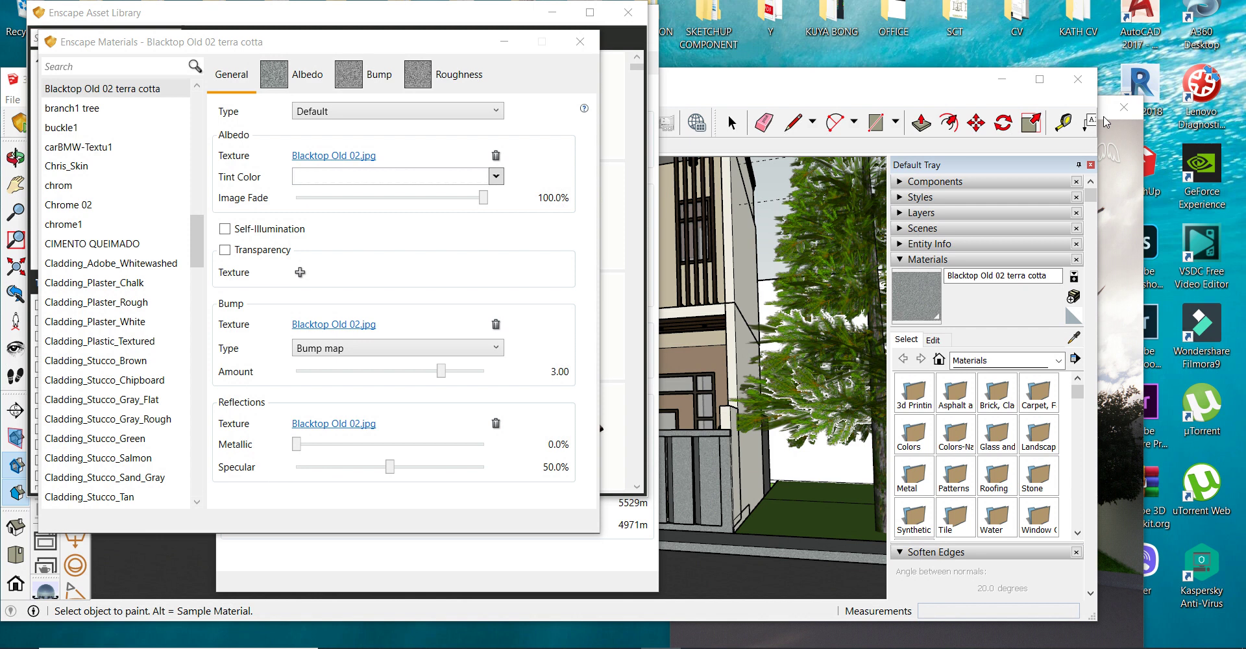
click(1147, 159)
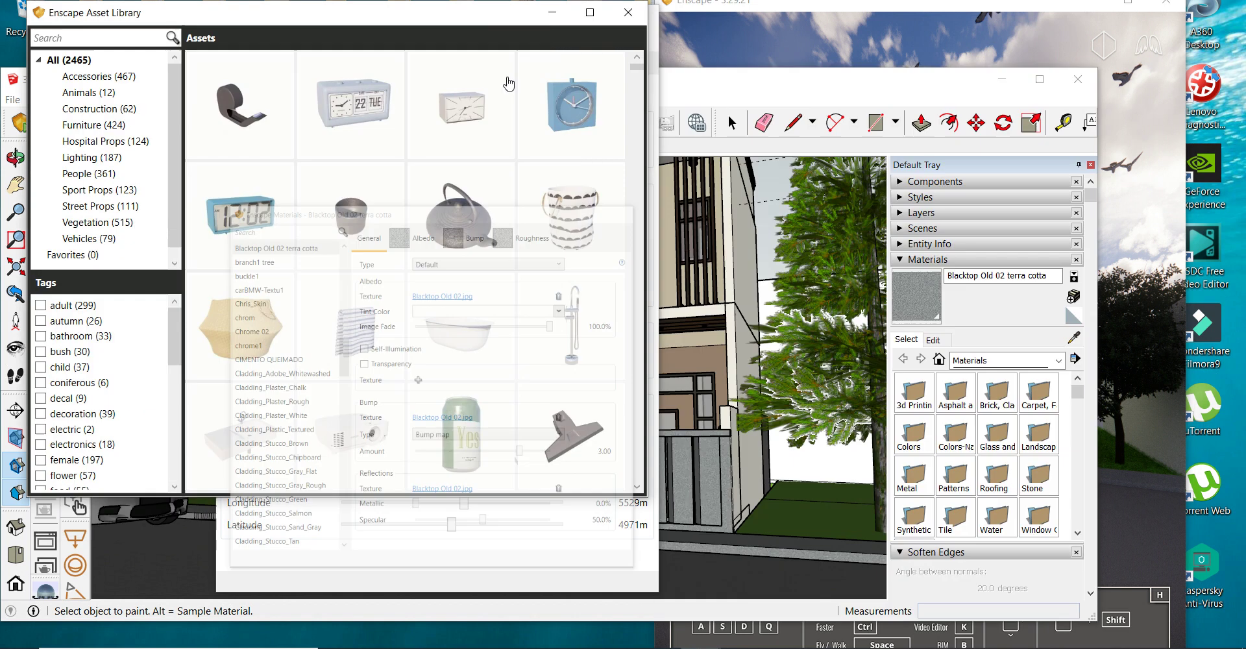
click(504, 41)
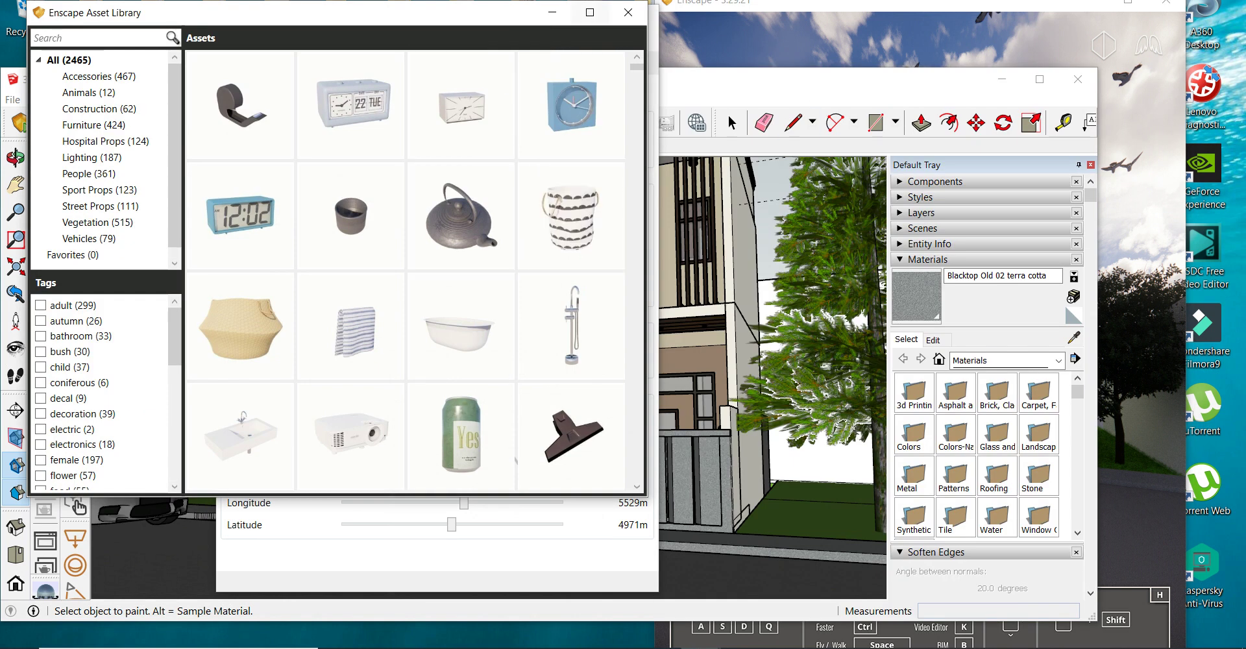
click(801, 7)
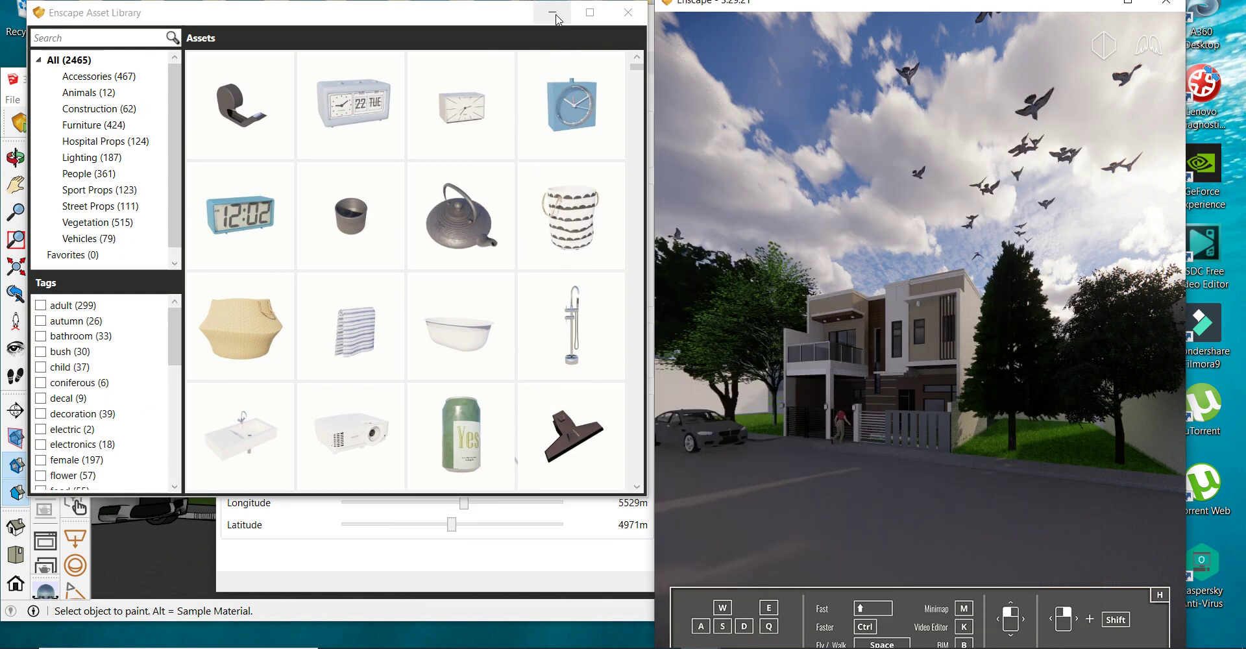
click(552, 13)
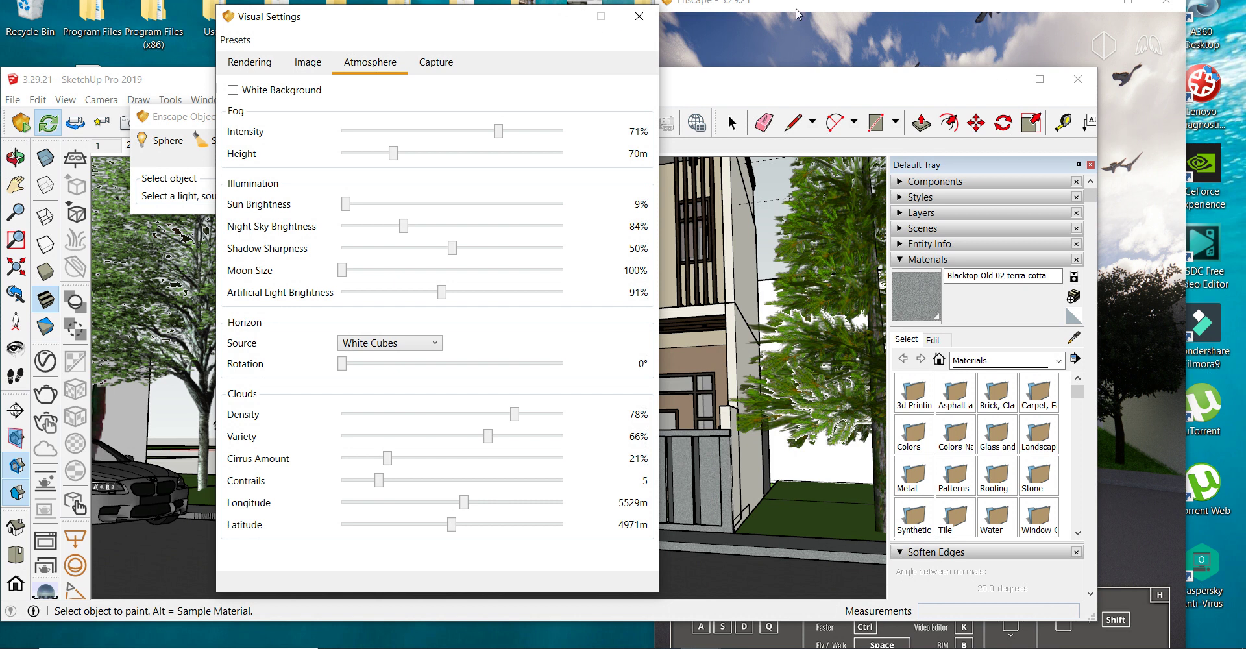
click(799, 24)
drag(452, 29, 265, 29)
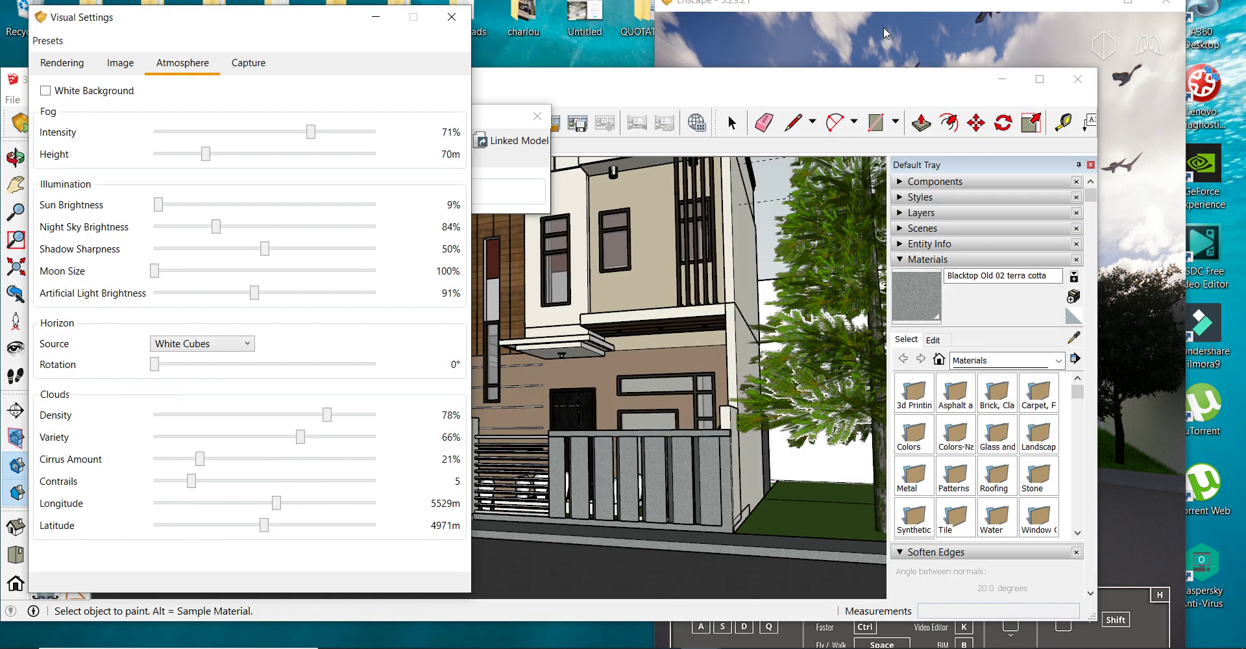
click(879, 9)
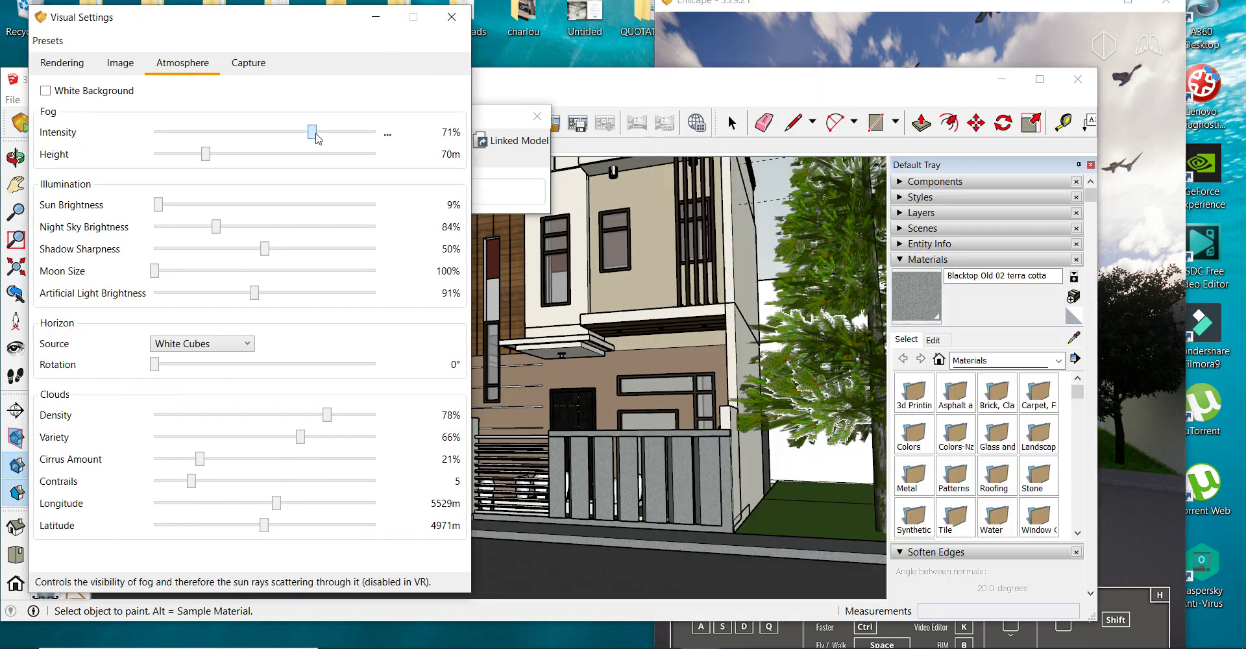
Set fog to 21% at 84m, sun brightness 94%, night sky 80%, artificial light 39%.
drag(316, 138, 323, 138)
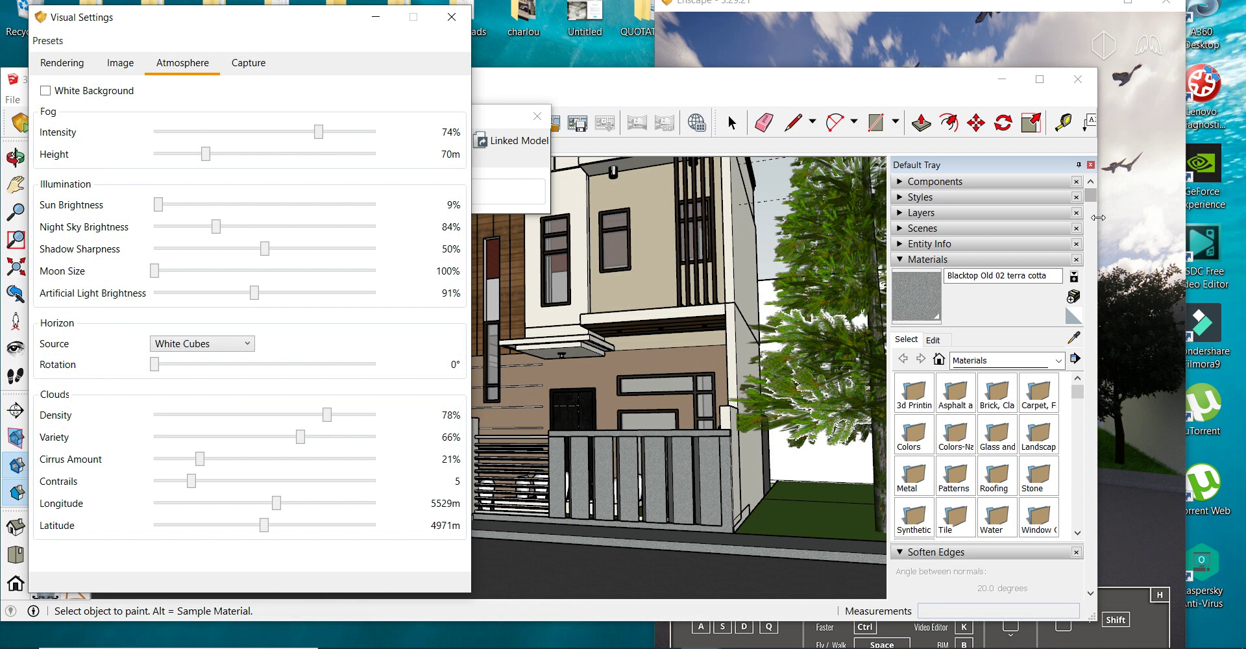
drag(739, 218, 649, 212)
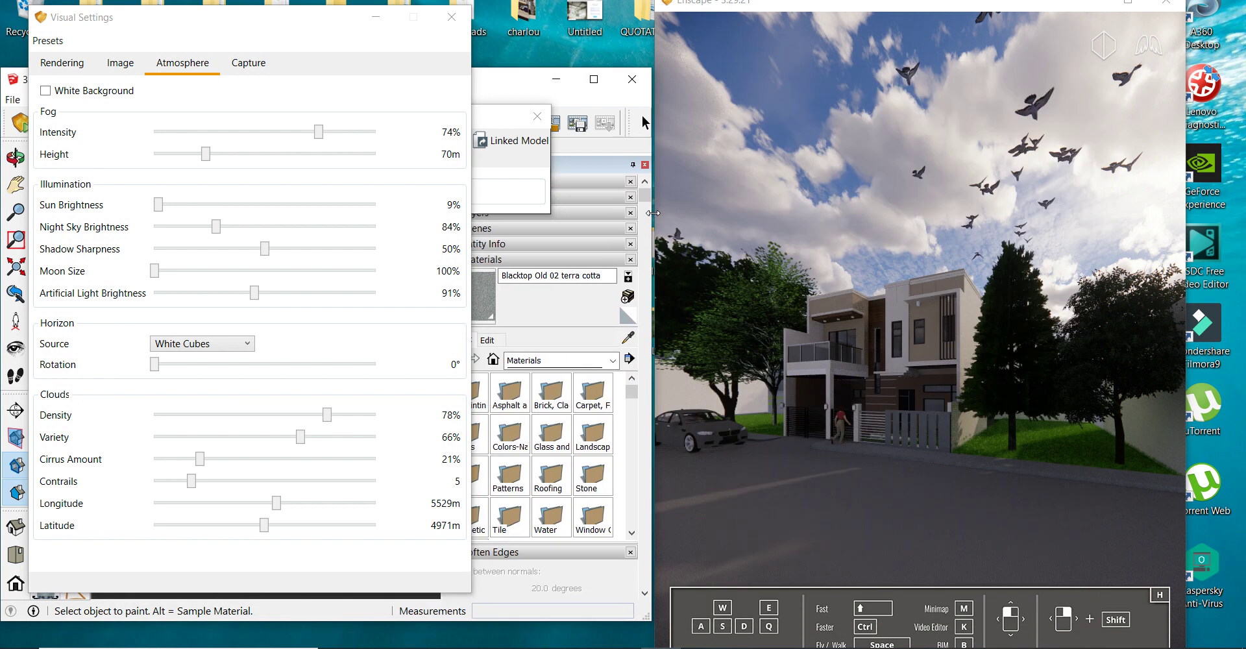
drag(319, 133, 366, 134)
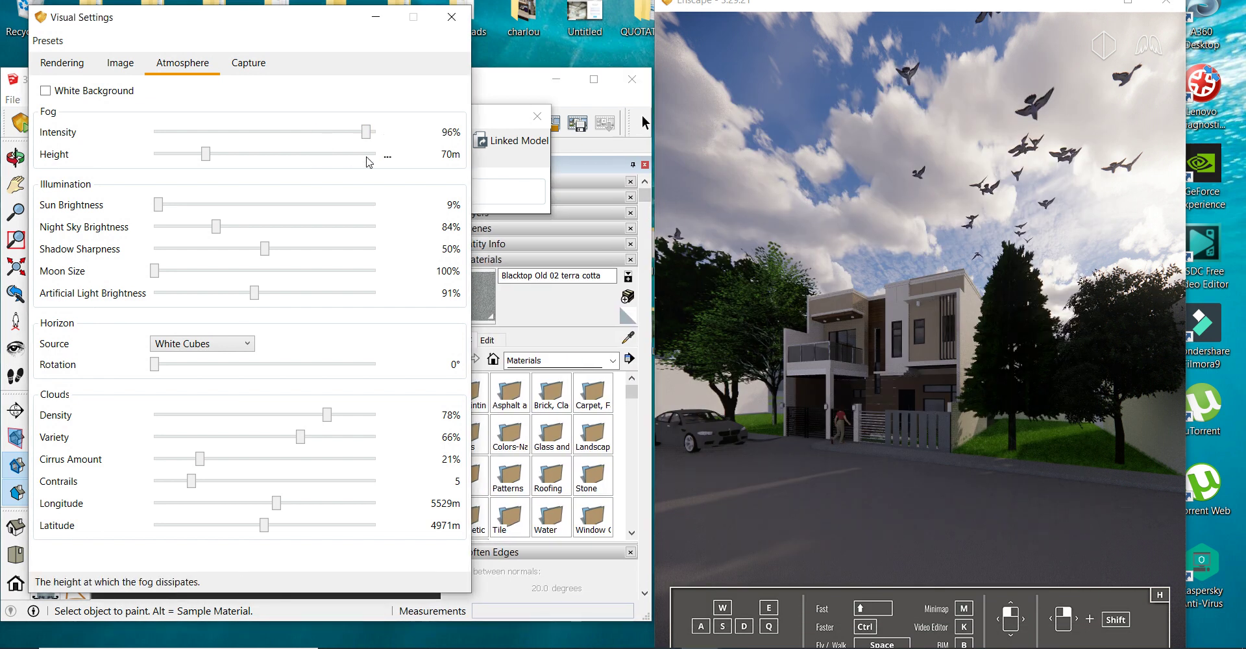
mouse_move(206, 154)
mouse_down()
mouse_move(306, 154)
mouse_move(211, 154)
mouse_up()
mouse_move(366, 132)
mouse_down()
mouse_move(200, 132)
mouse_move(217, 163)
mouse_up()
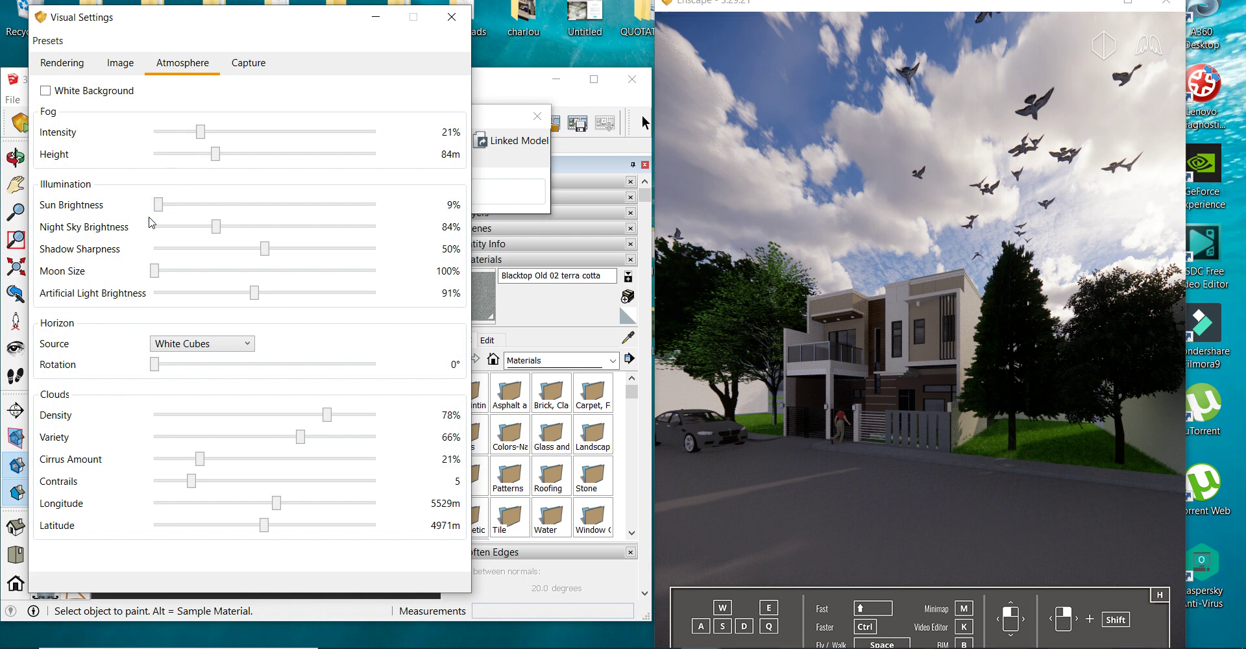
mouse_move(158, 204)
mouse_down()
mouse_move(224, 205)
mouse_move(196, 224)
mouse_up()
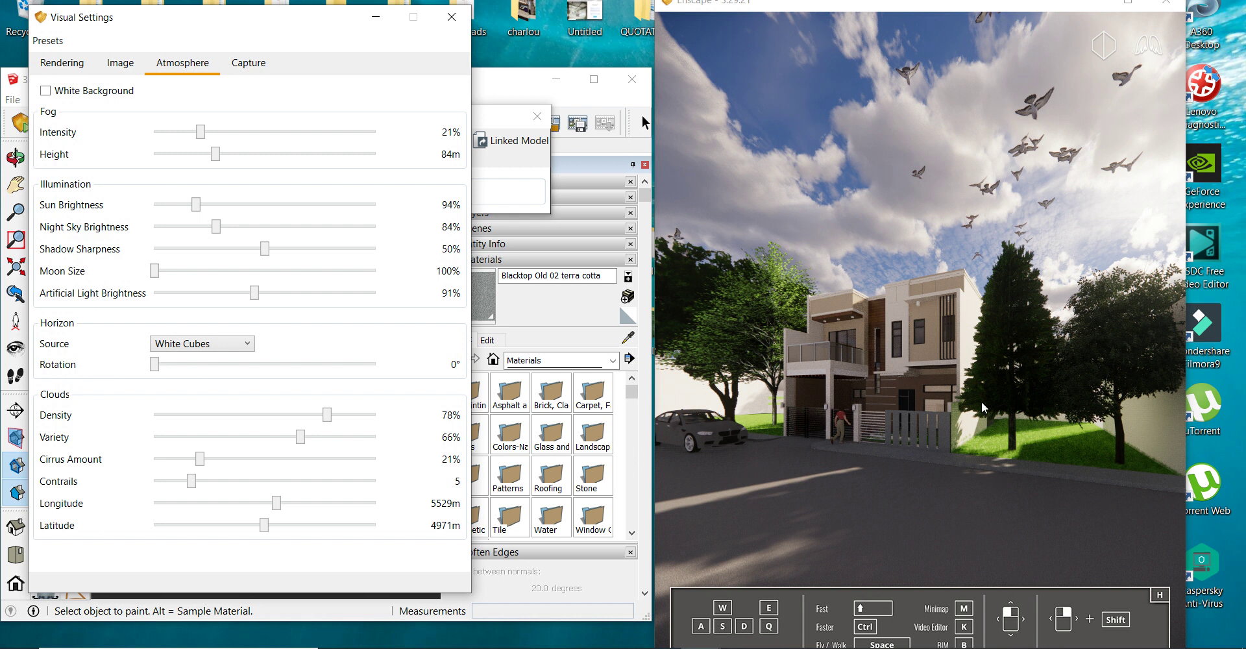
mouse_move(220, 228)
mouse_down()
mouse_move(344, 253)
mouse_move(189, 247)
mouse_move(213, 251)
mouse_up()
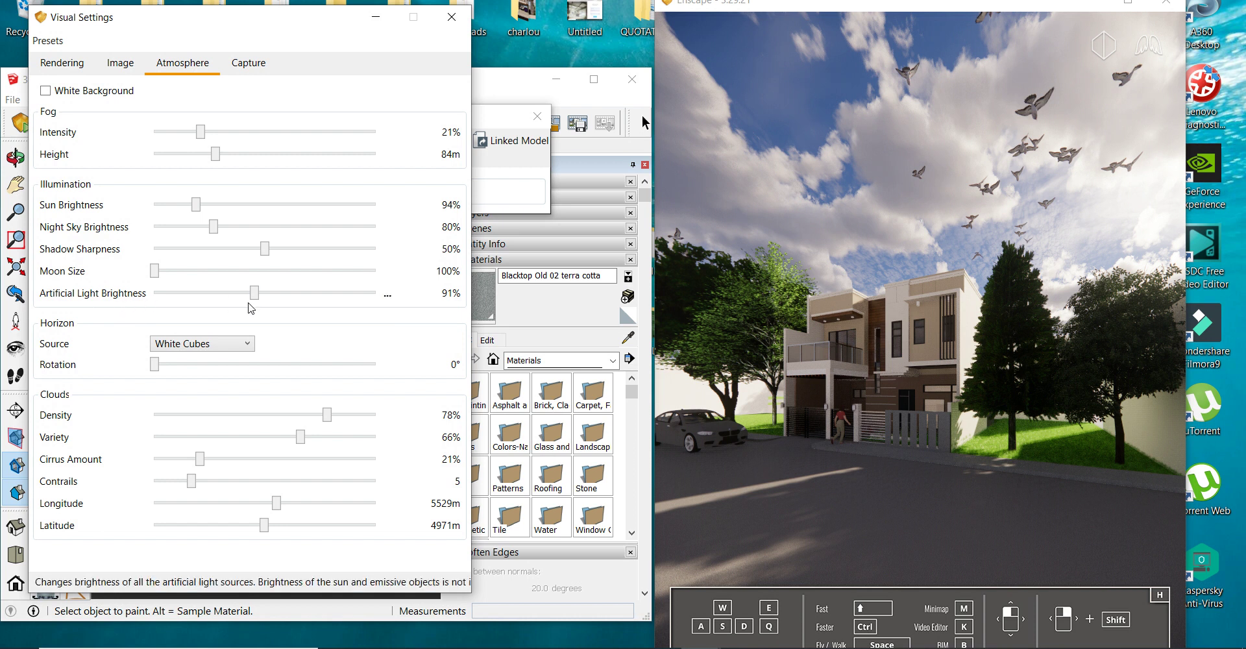
mouse_move(254, 293)
mouse_down()
mouse_move(376, 293)
mouse_move(198, 292)
mouse_up()
Try the Forest, Mountains, Construction Site, Urban, Town and White Ground horizons, ending on White Cubes.
click(228, 344)
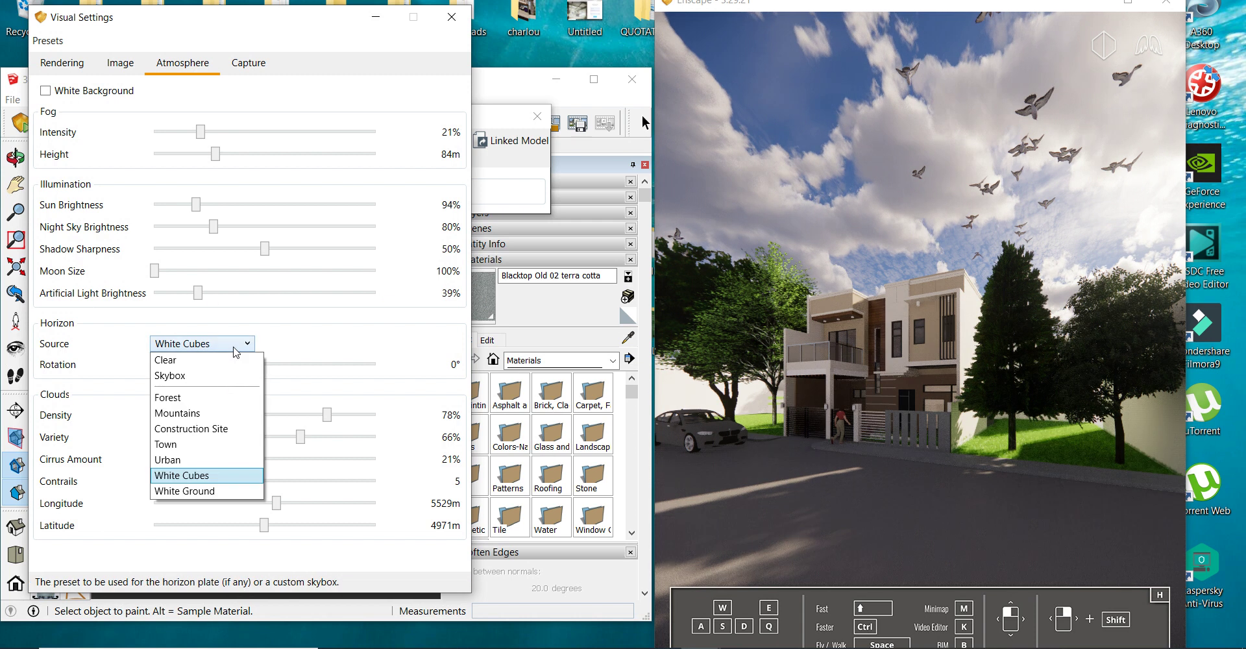
click(217, 399)
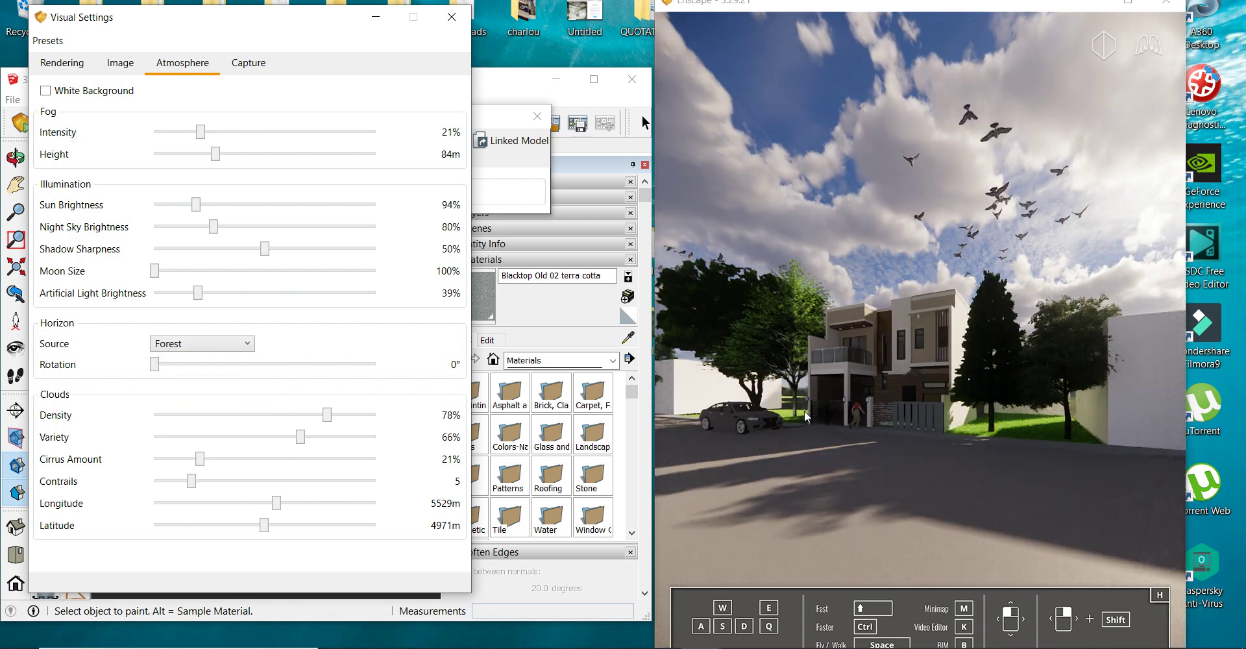
right_drag(843, 338, 940, 336)
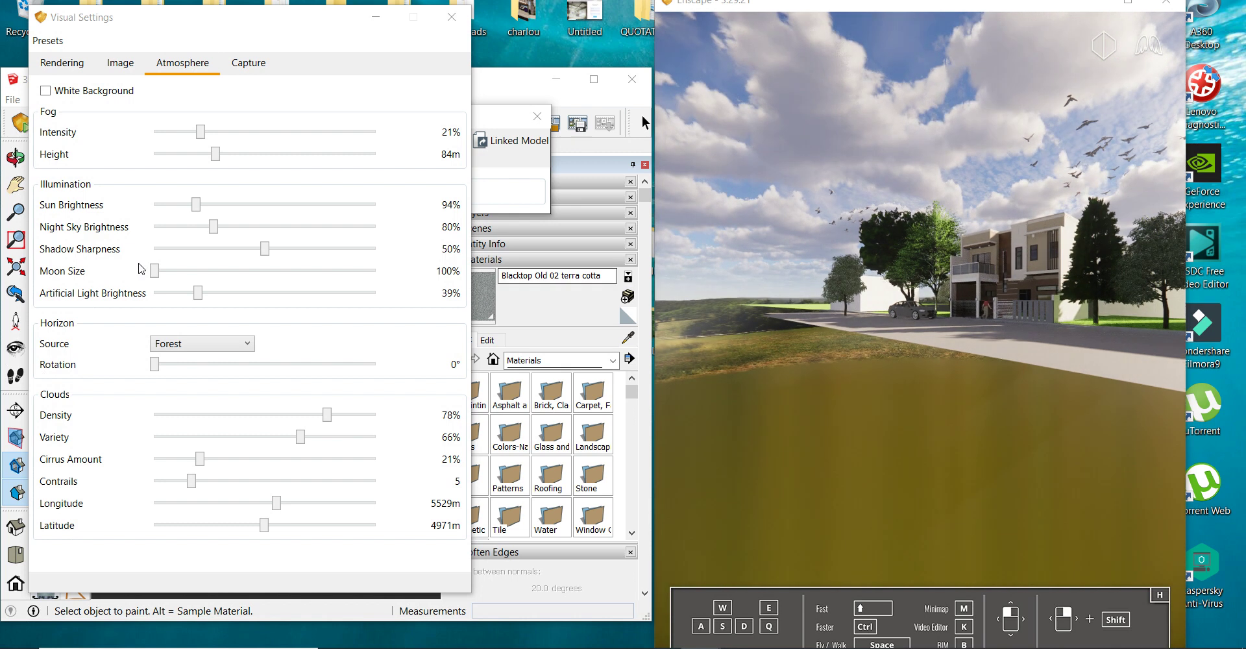
click(183, 346)
click(194, 413)
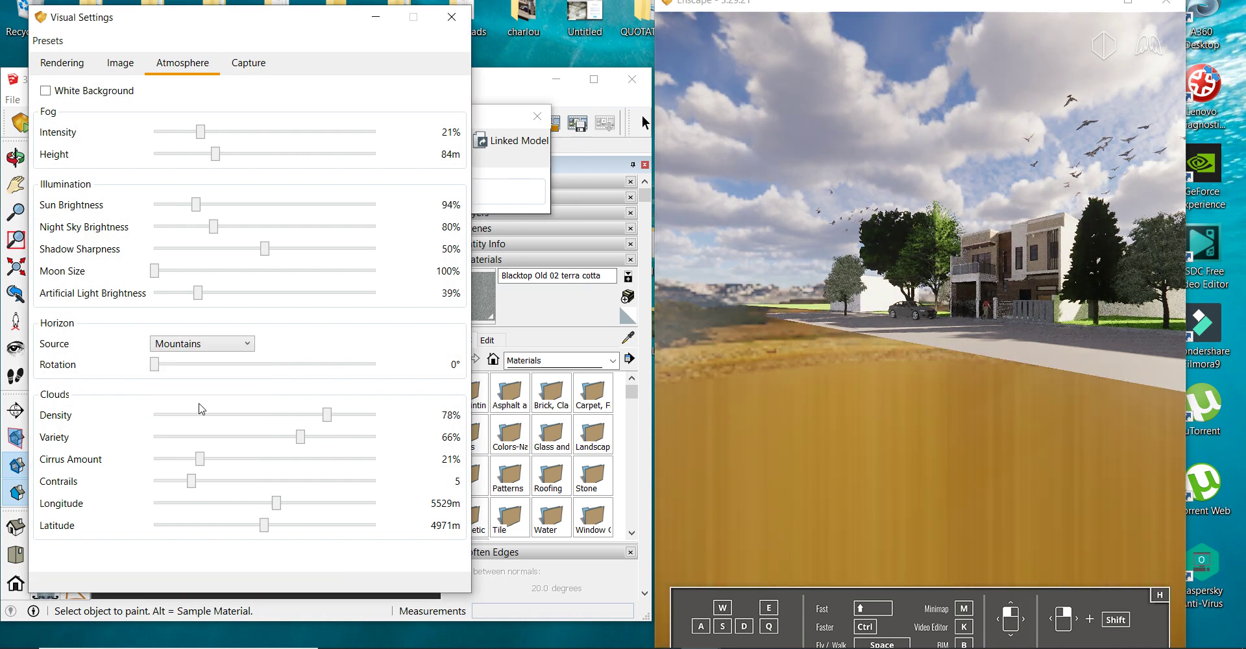
click(209, 351)
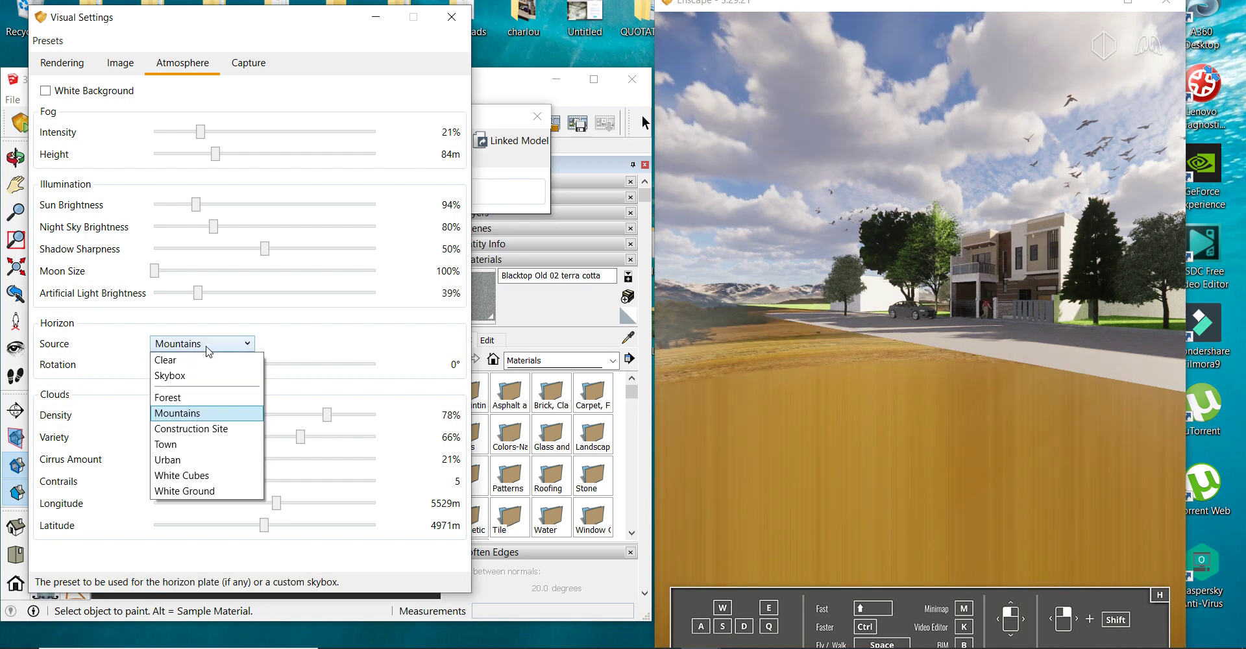
click(206, 428)
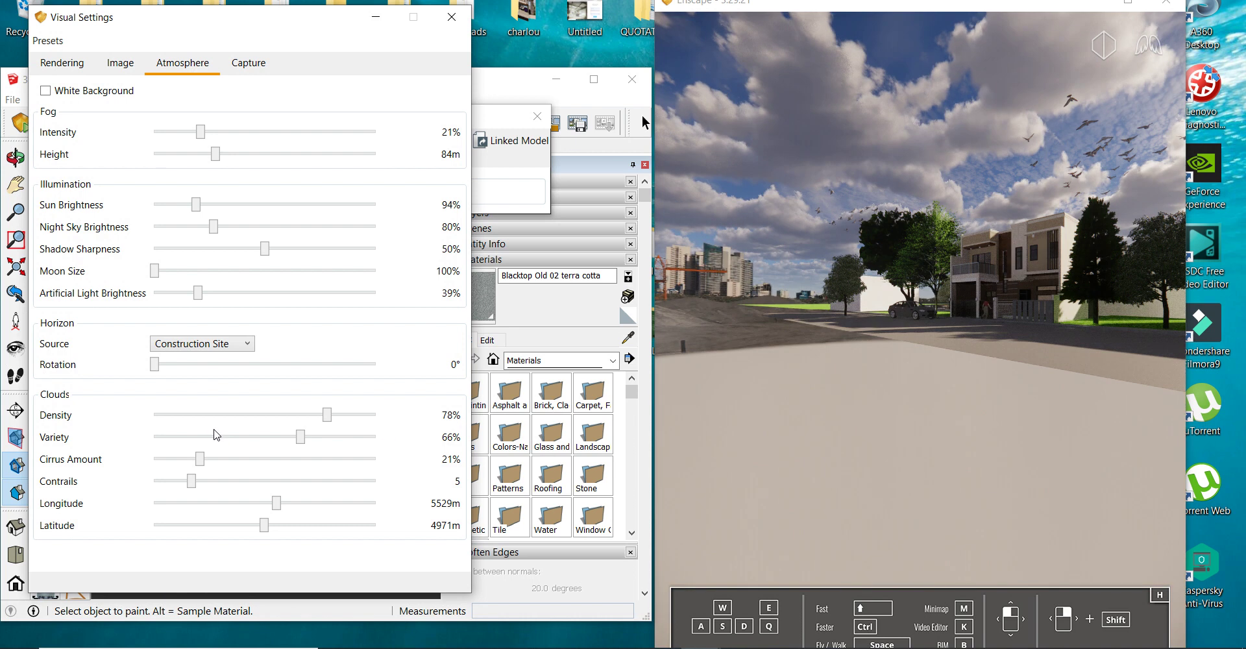
click(220, 349)
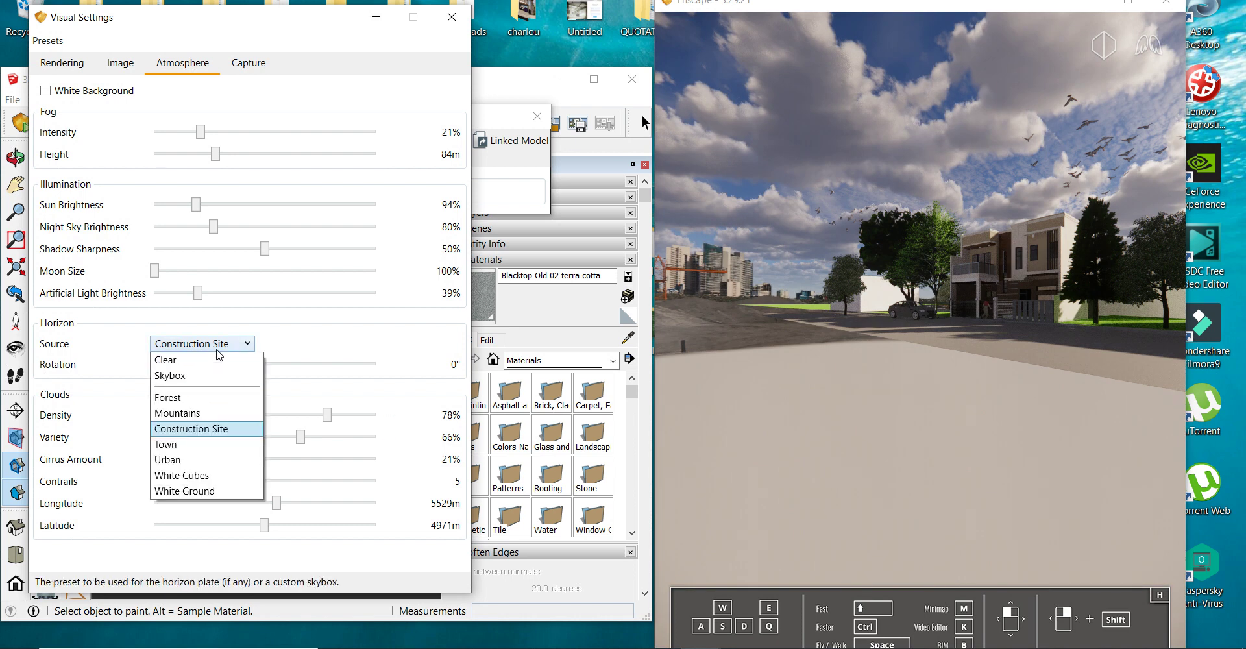
click(214, 460)
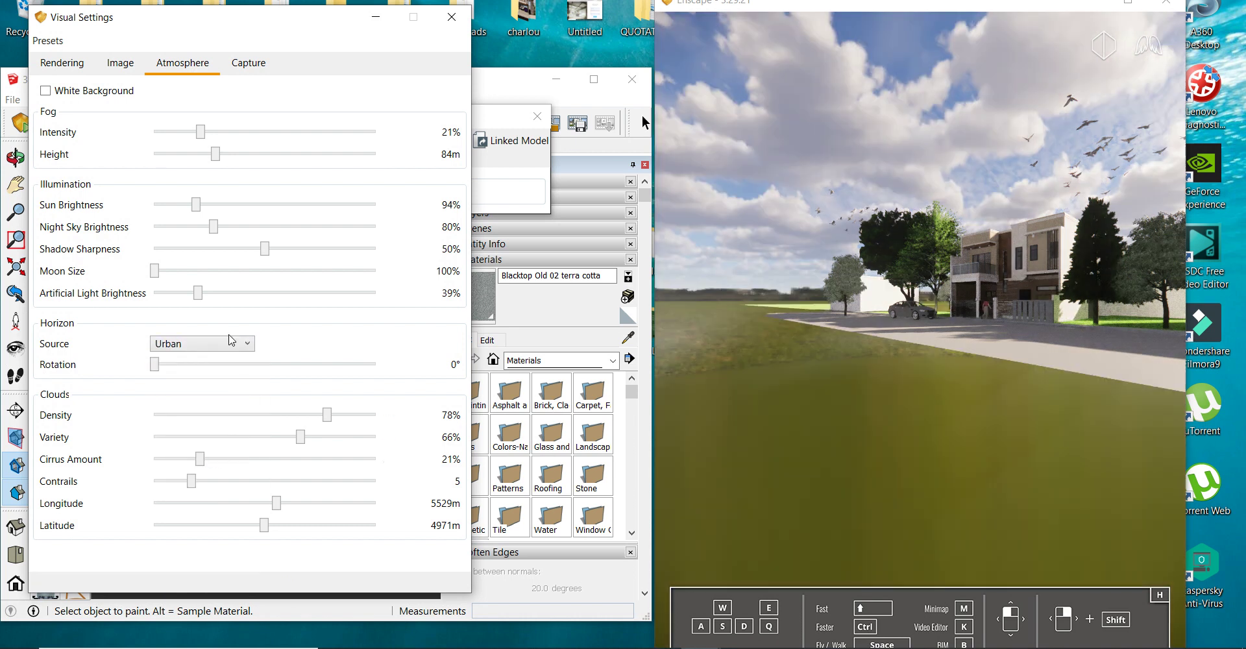
click(232, 347)
click(217, 448)
click(221, 344)
click(227, 472)
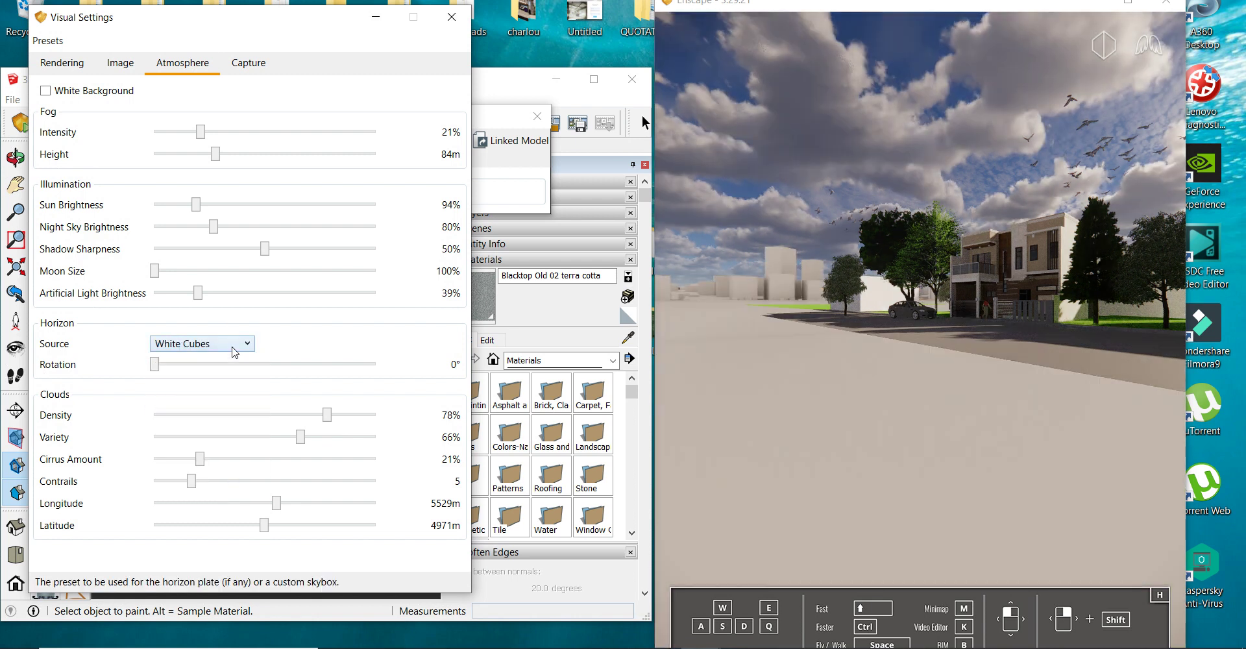
click(234, 346)
click(221, 491)
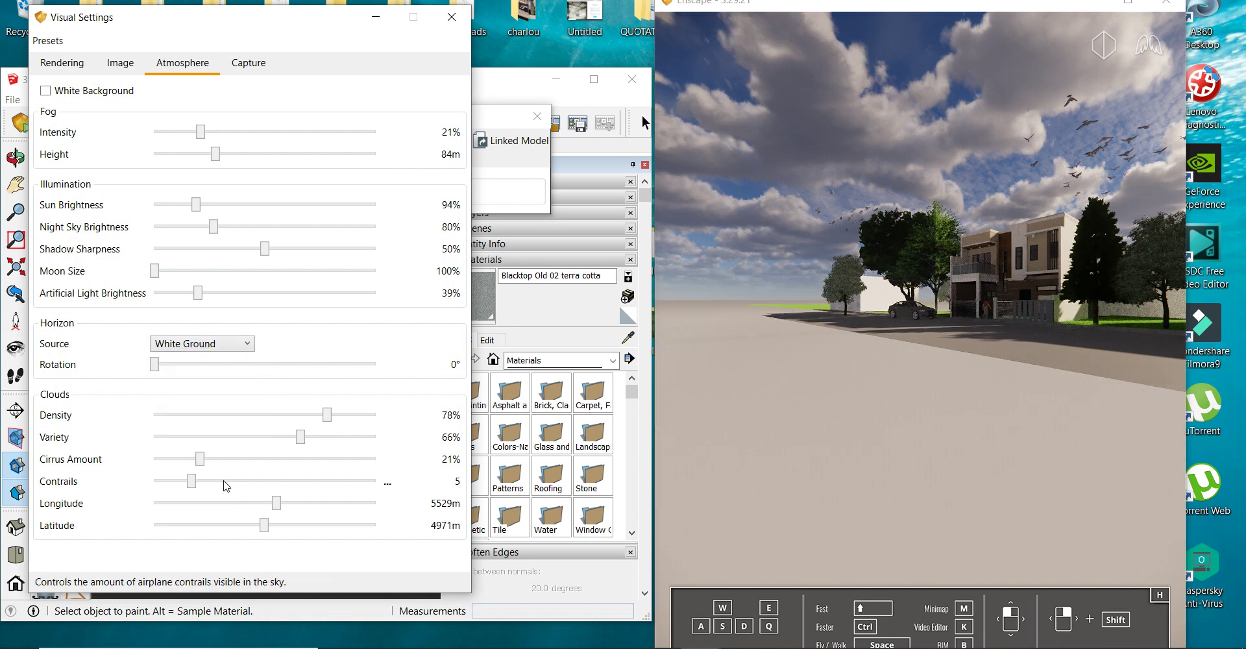
click(245, 344)
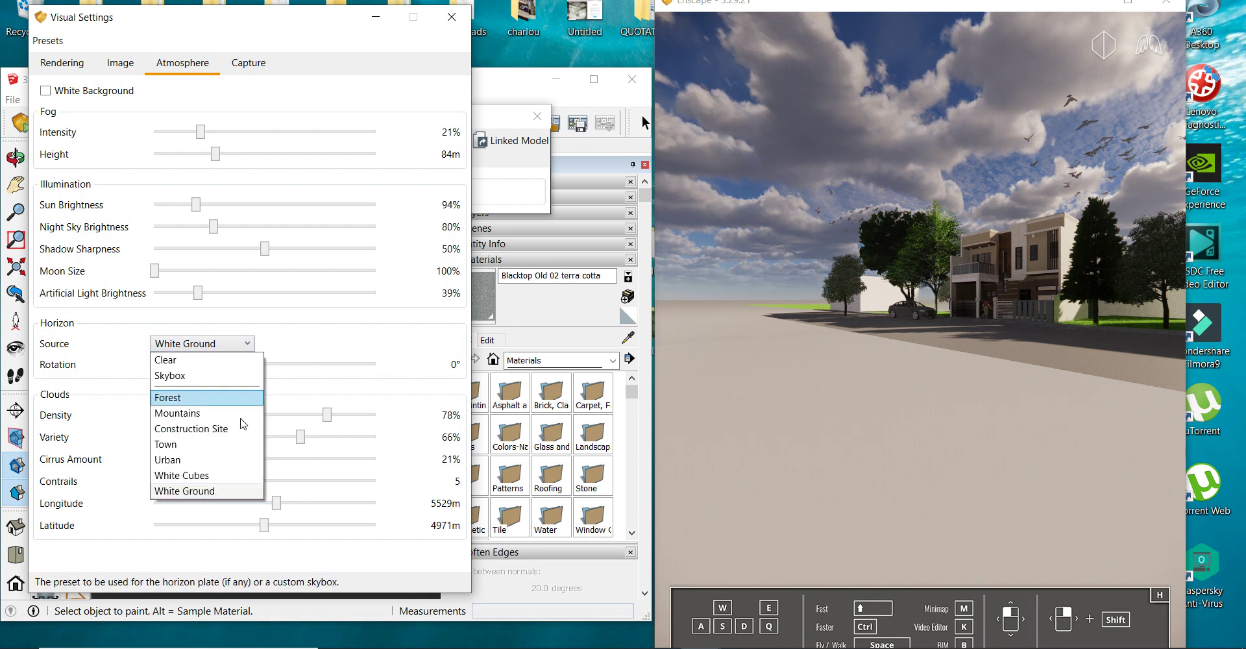
click(213, 477)
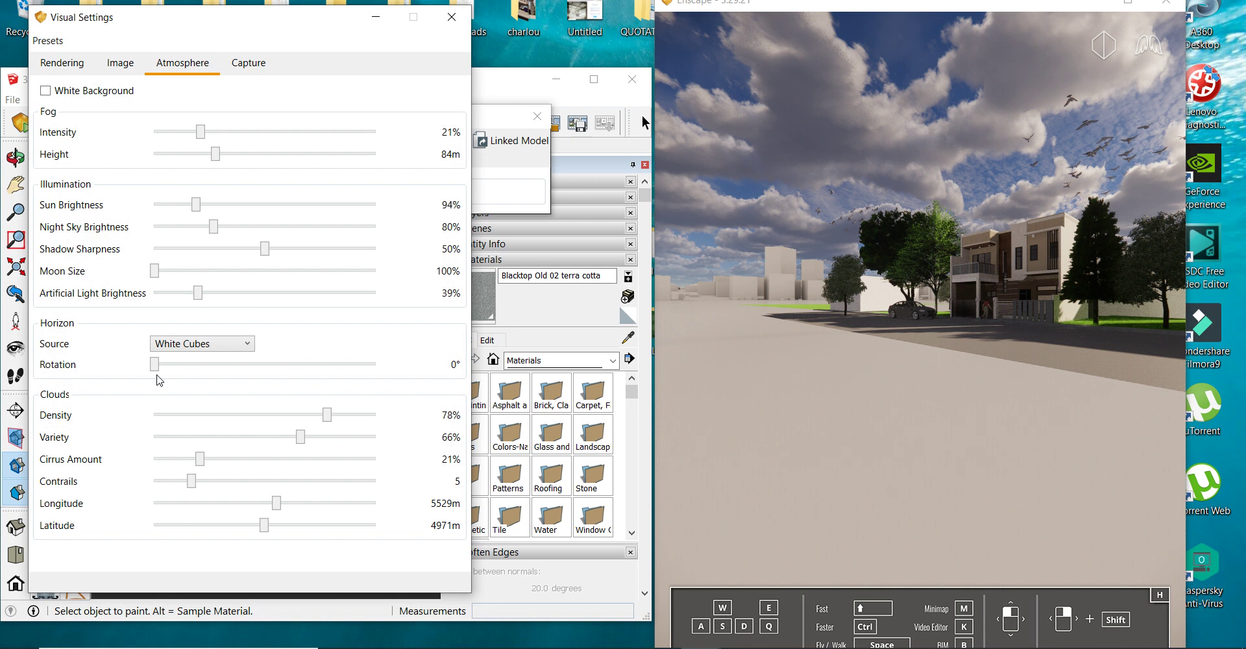
Rotate the horizon and set clouds to 65% density, 44% cirrus, 10 contrails, 6265m longitude.
mouse_move(155, 364)
mouse_down()
mouse_move(433, 393)
mouse_move(114, 357)
mouse_up()
mouse_move(327, 414)
mouse_down()
mouse_move(175, 418)
mouse_move(261, 429)
mouse_move(375, 417)
mouse_move(208, 415)
mouse_move(376, 415)
mouse_move(297, 434)
mouse_move(348, 441)
mouse_move(200, 428)
mouse_move(276, 447)
mouse_move(211, 465)
mouse_move(376, 496)
mouse_move(195, 479)
mouse_move(257, 496)
mouse_up()
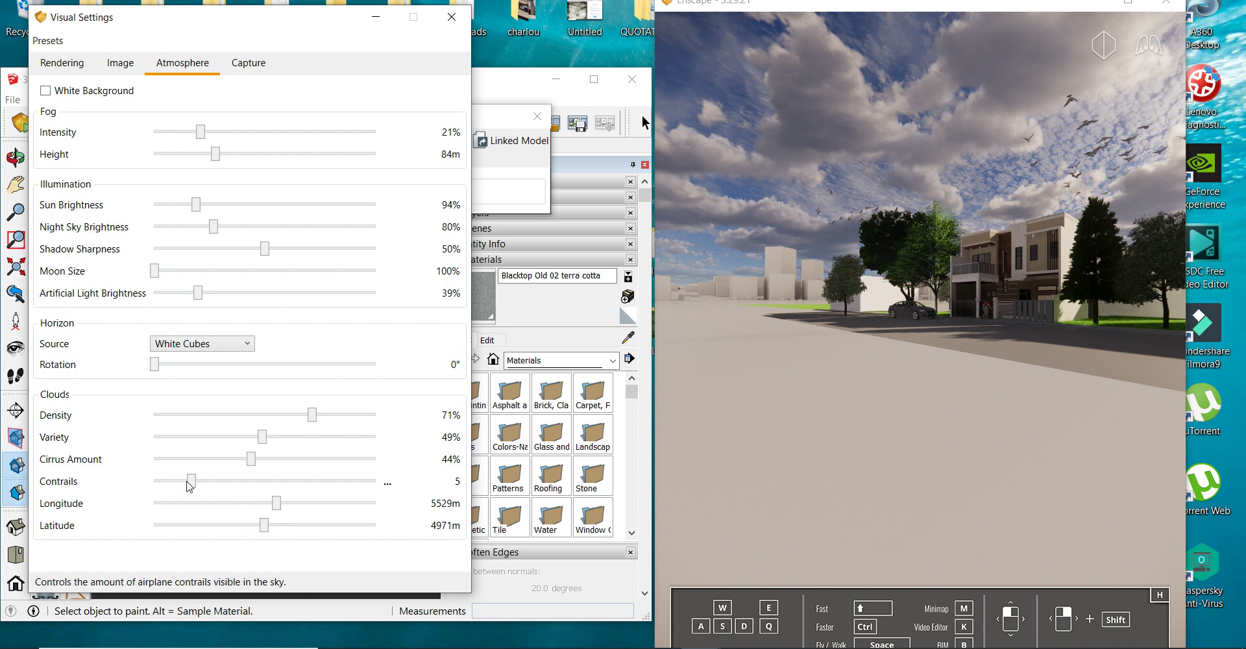
mouse_move(194, 485)
mouse_down()
mouse_move(377, 483)
mouse_move(228, 484)
mouse_move(293, 525)
mouse_up()
scroll(339, 409, down, 2)
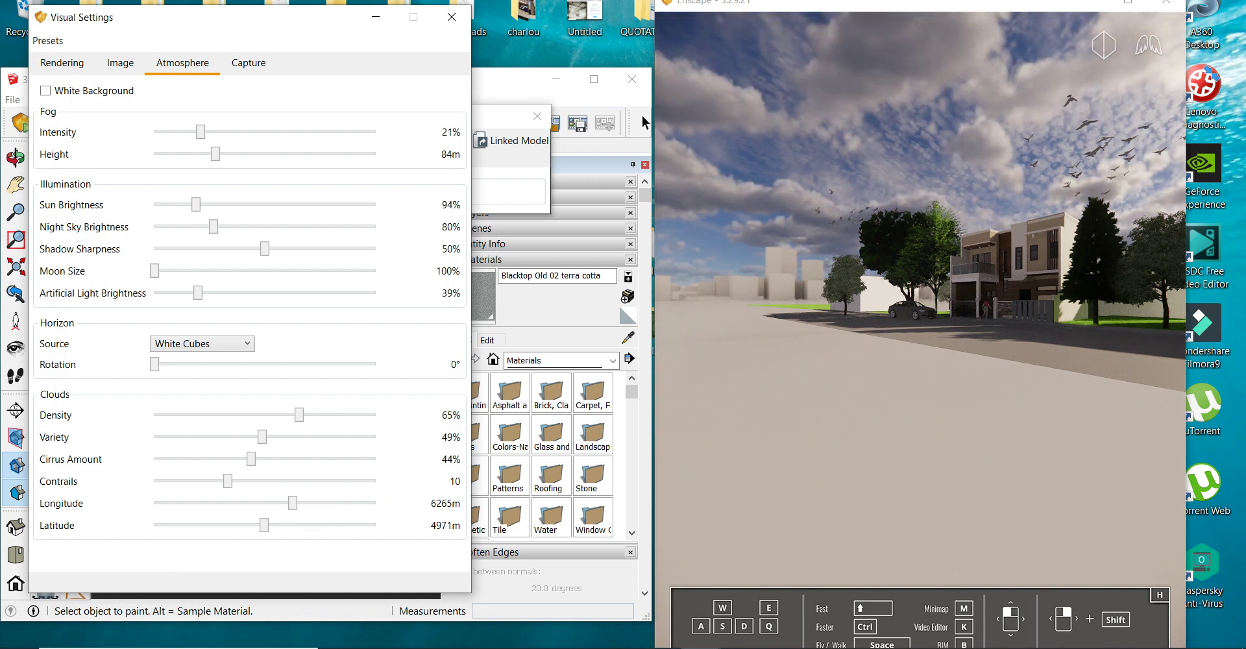
click(248, 63)
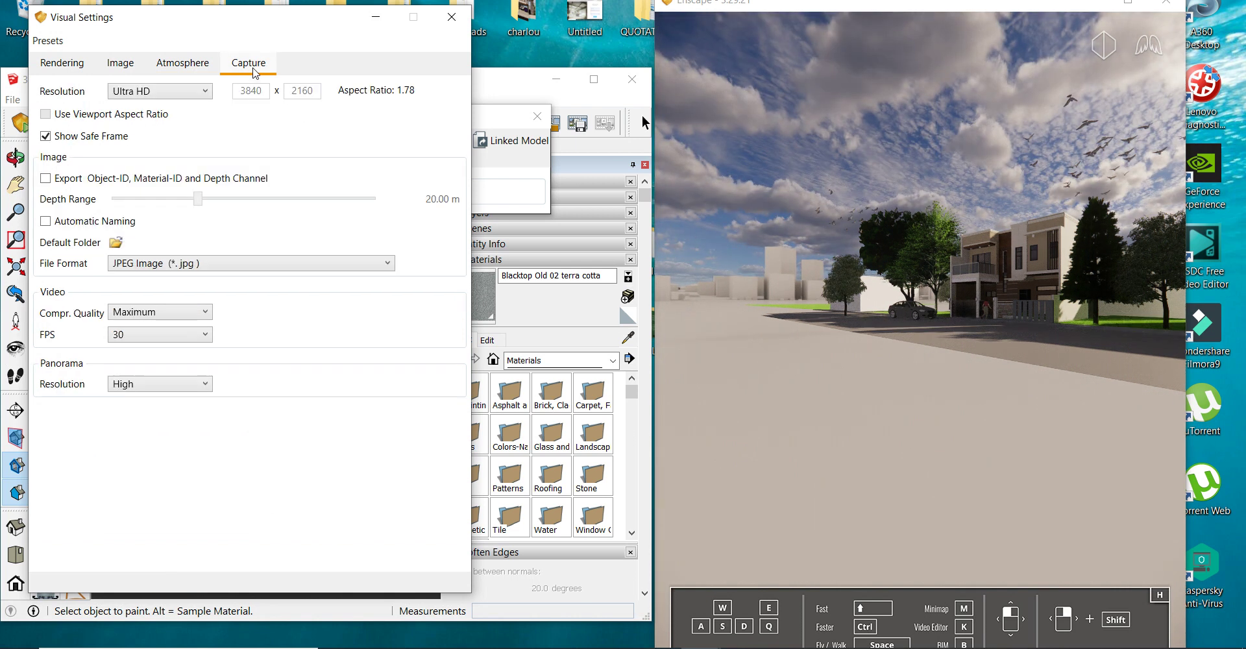
Review the Capture options, keeping Ultra HD resolution, Maximum quality, 30 FPS and High panorama.
click(190, 91)
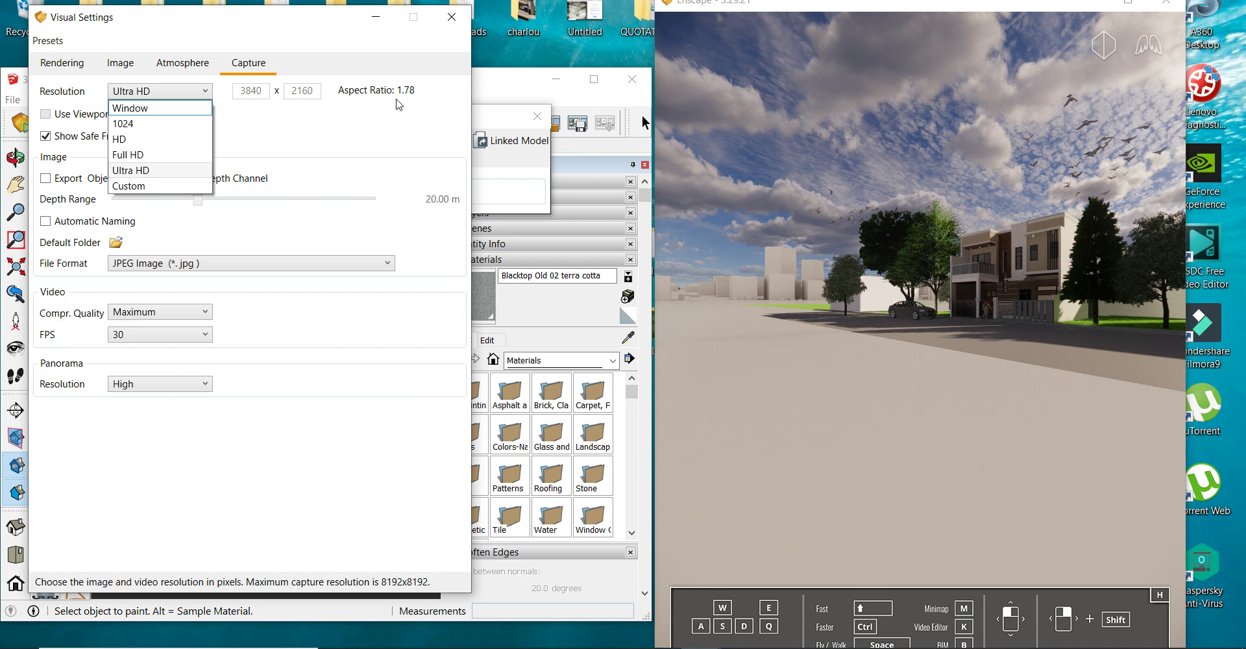
click(338, 141)
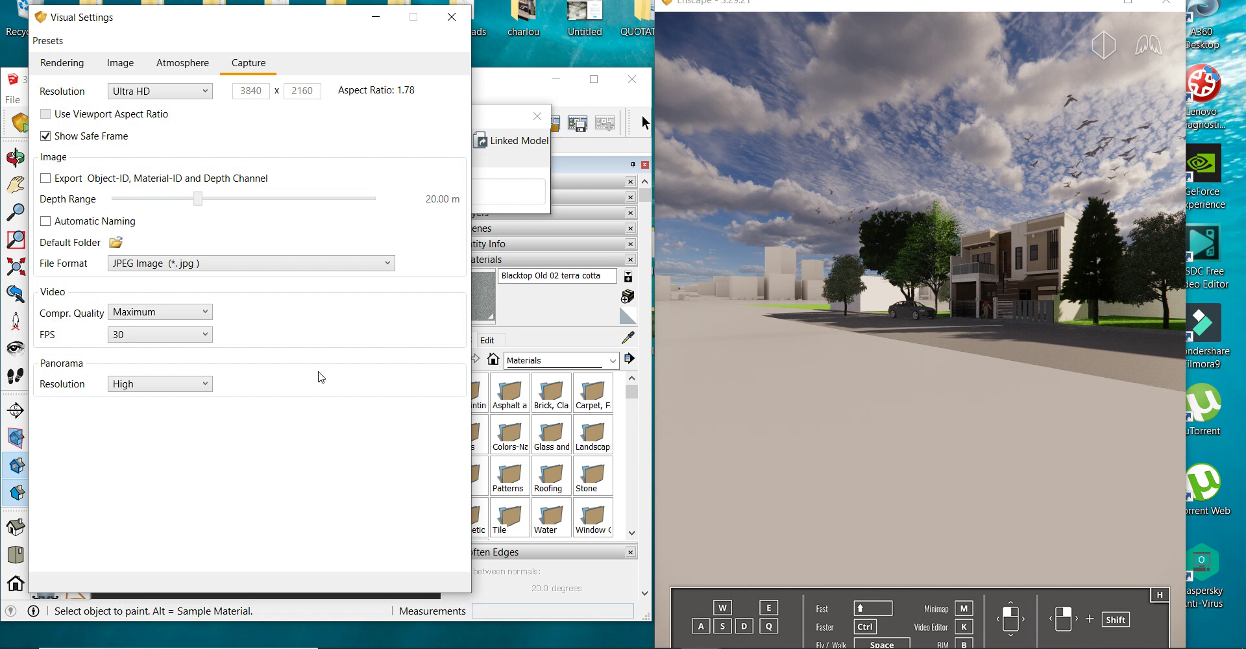
click(191, 316)
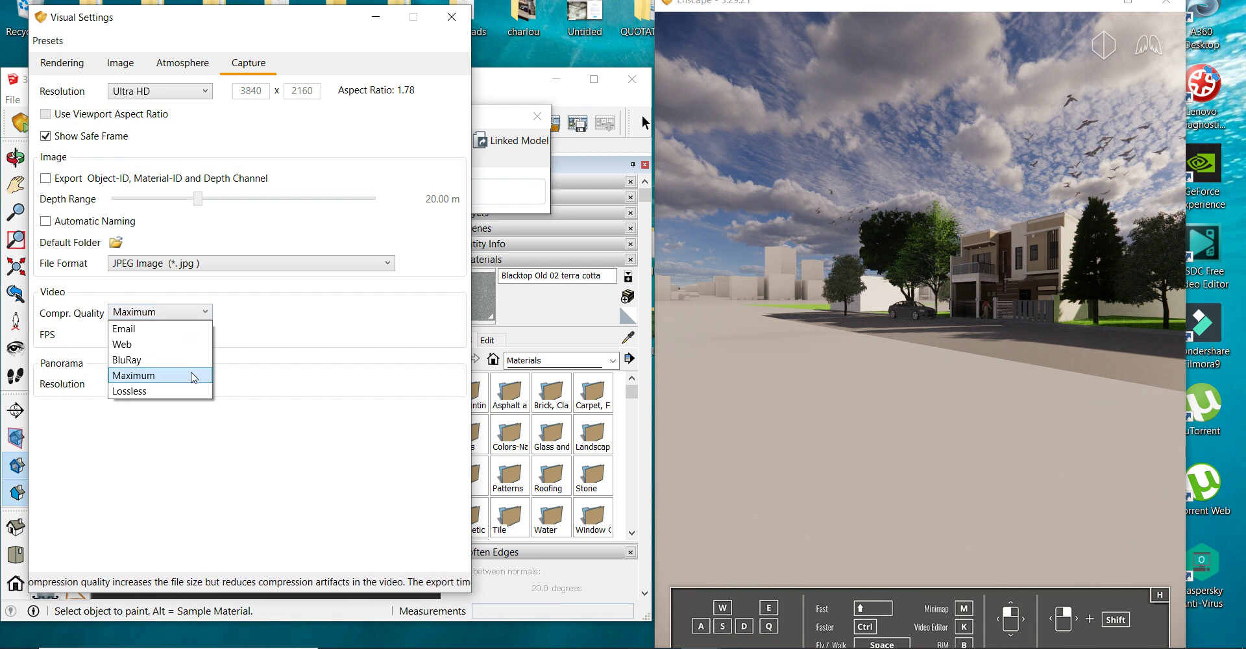
click(198, 335)
click(190, 336)
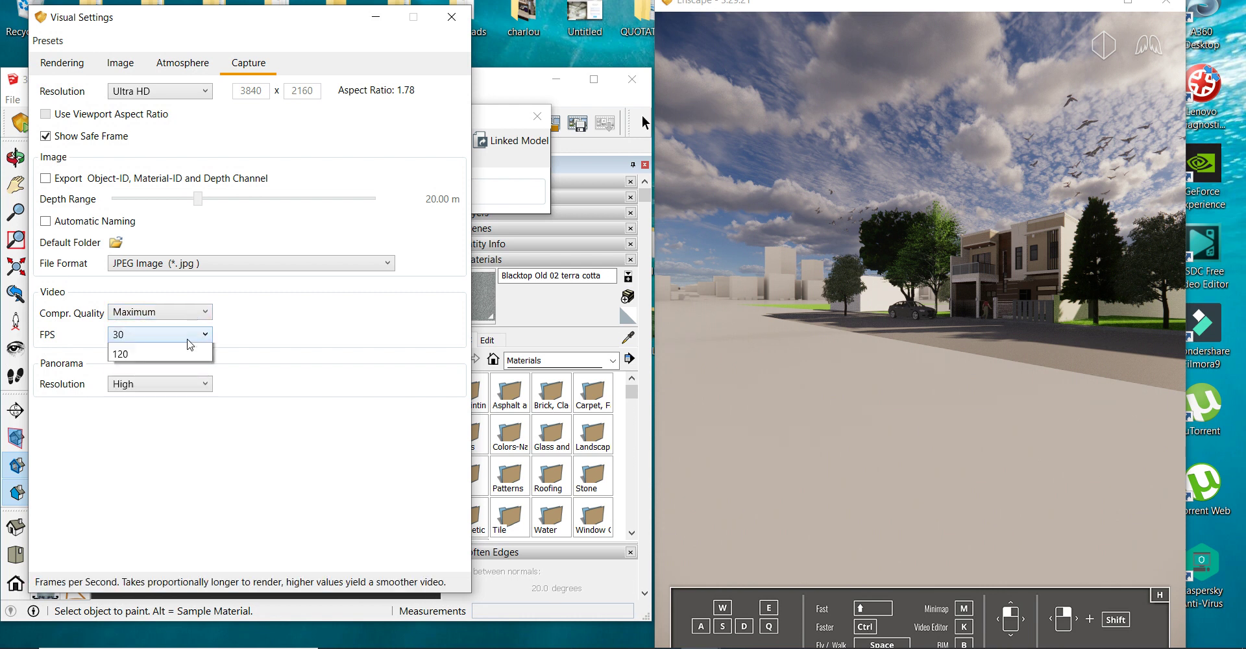
click(188, 339)
click(185, 385)
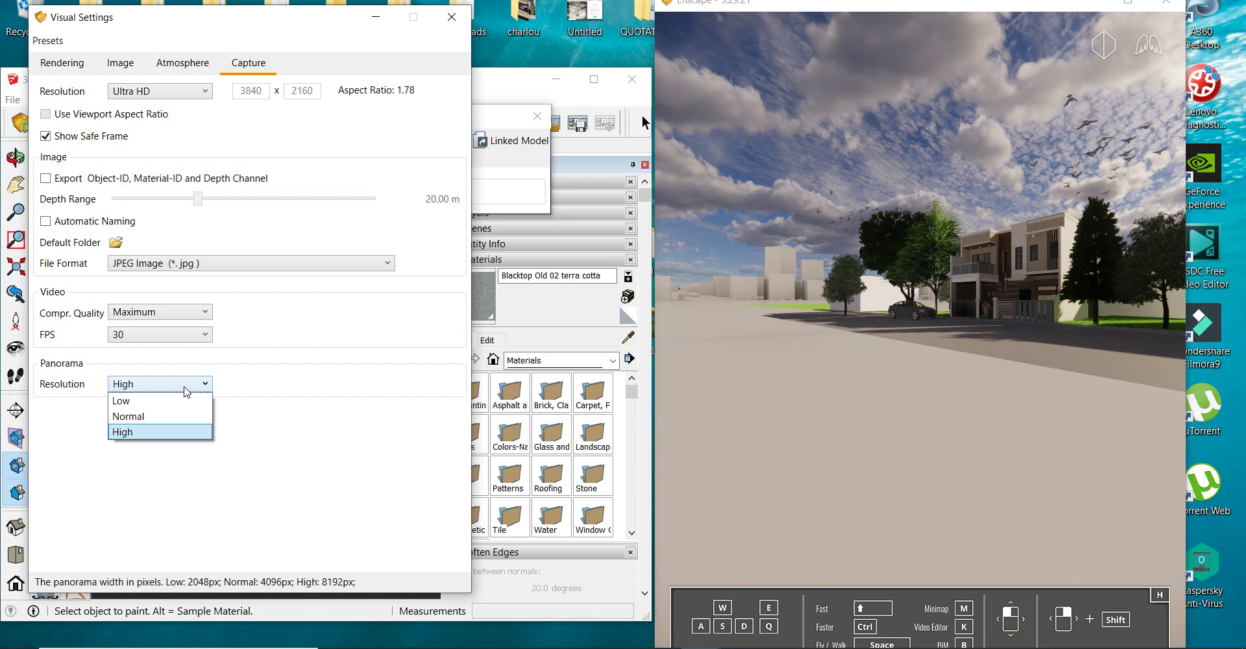
click(186, 384)
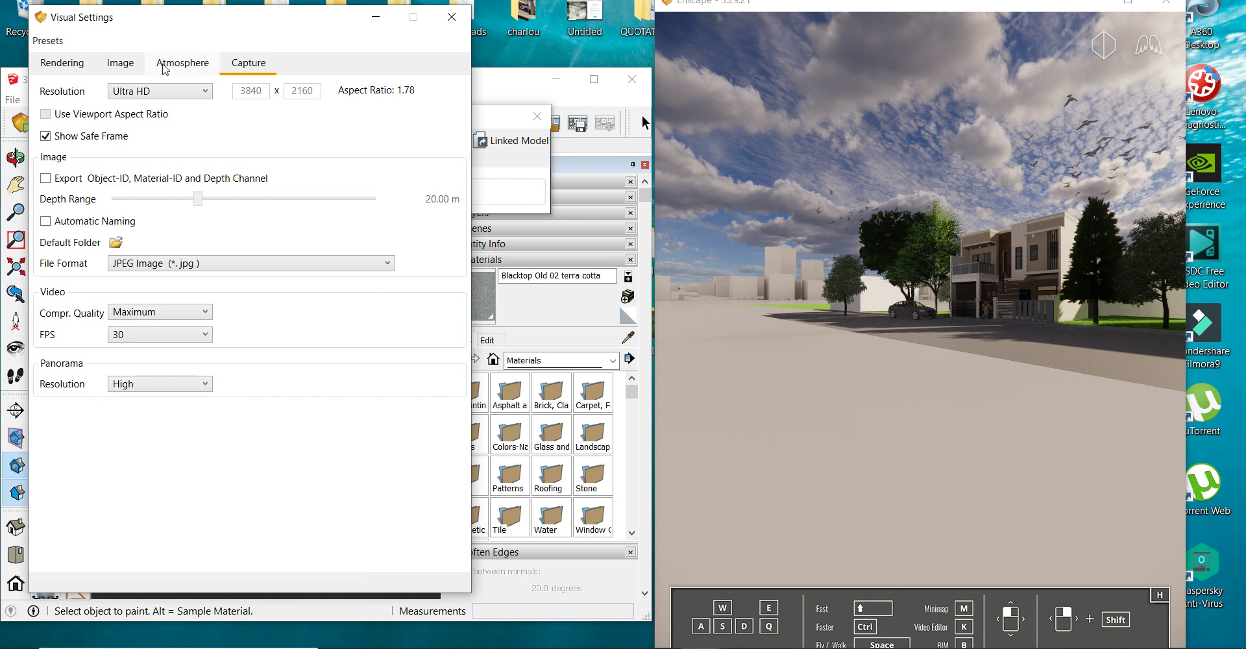
Browse the Atmosphere, Image and Rendering tabs, then minimize the live render window.
click(164, 67)
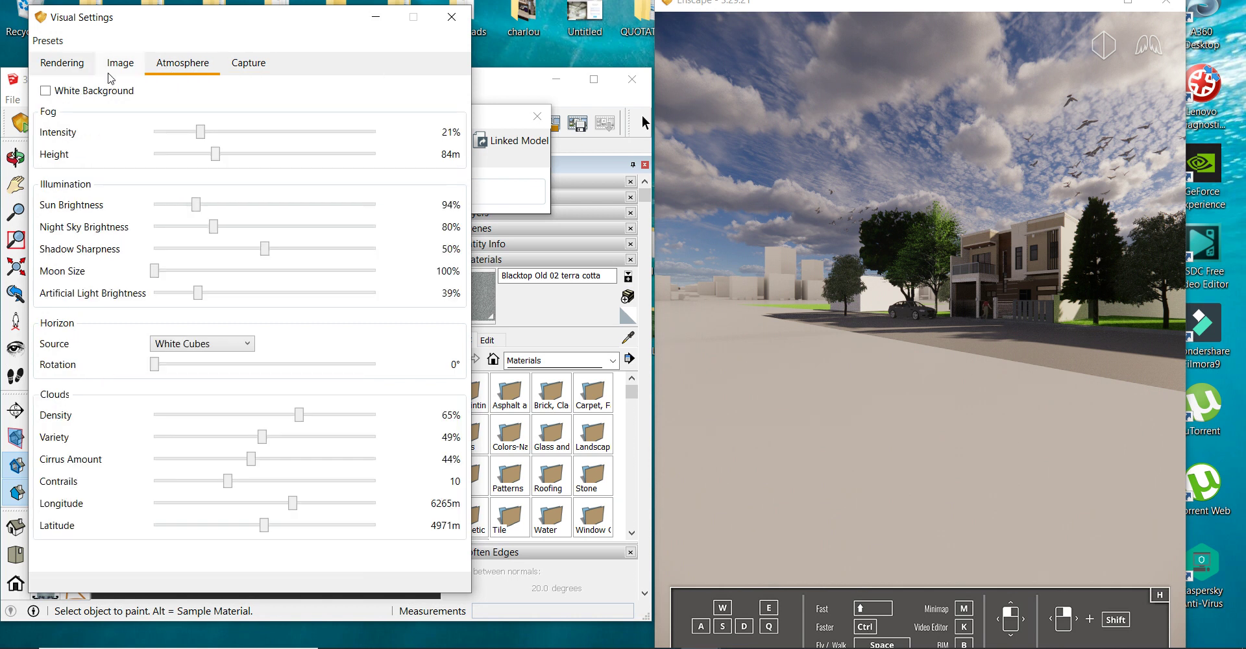
click(110, 68)
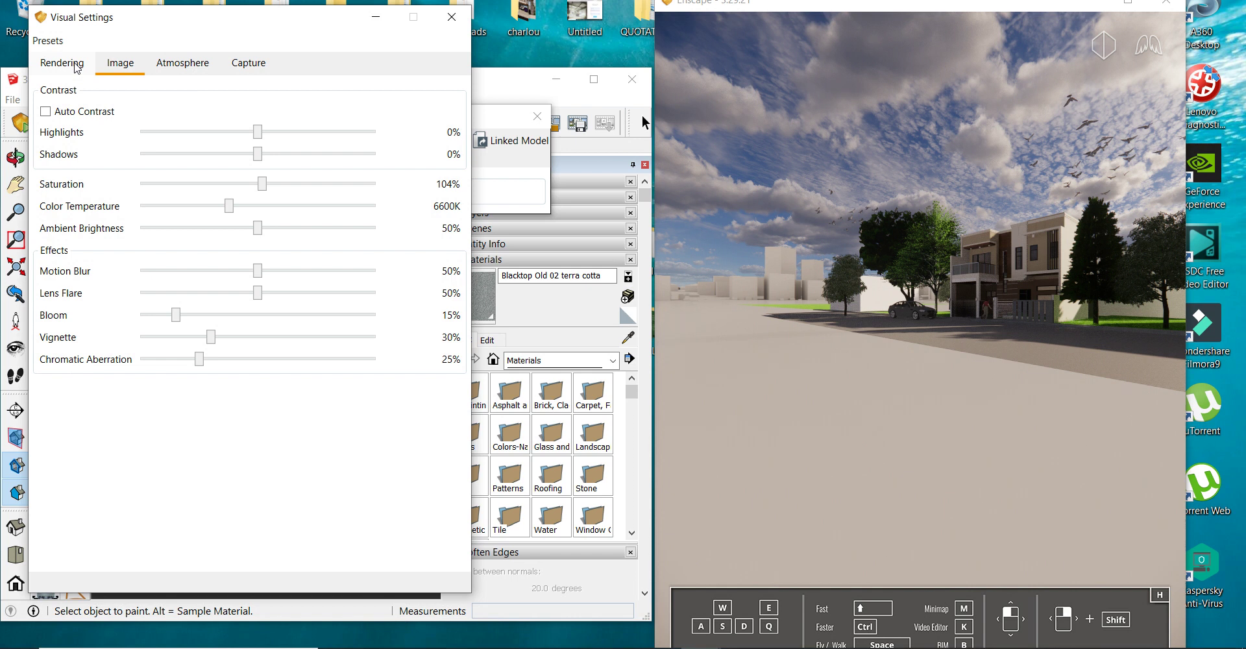
click(77, 67)
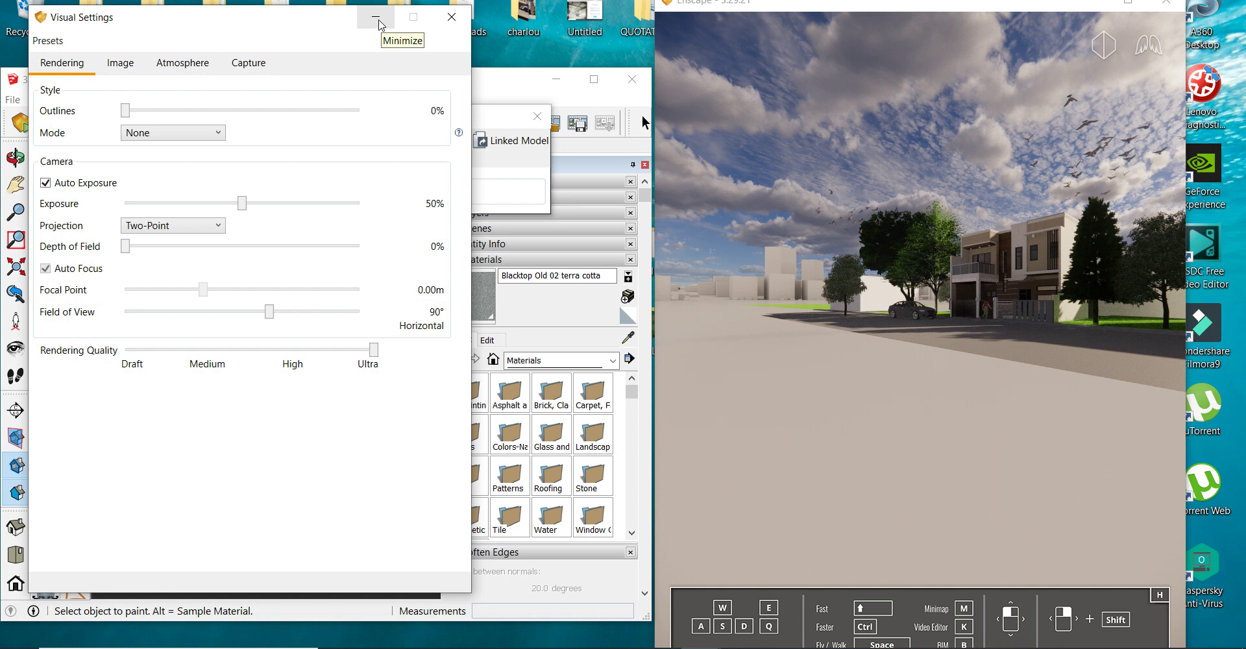
click(593, 78)
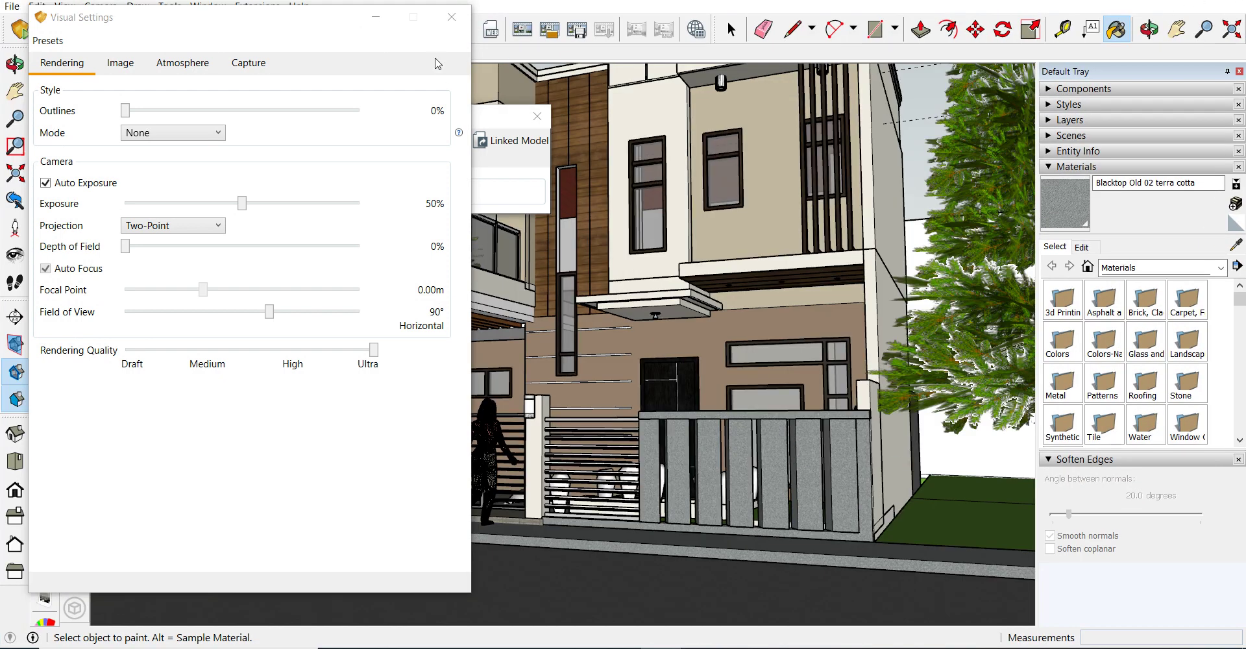
Close Visual Settings and start an Enscape Render Image of scene 1.
click(452, 17)
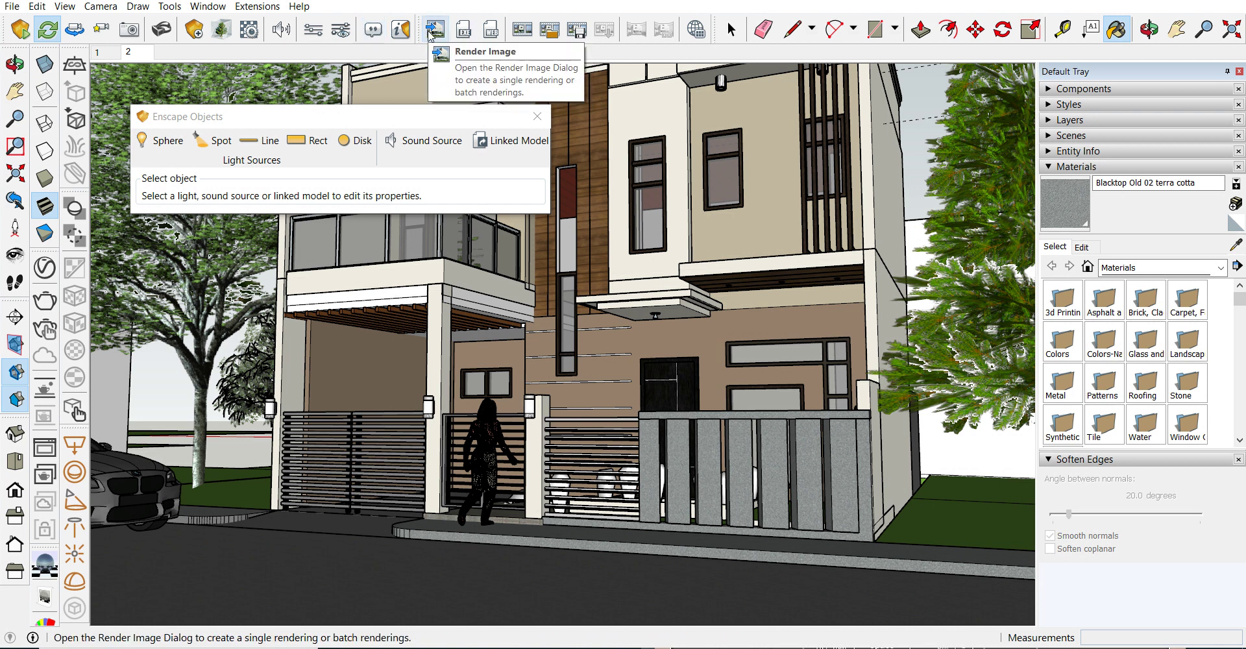
click(433, 30)
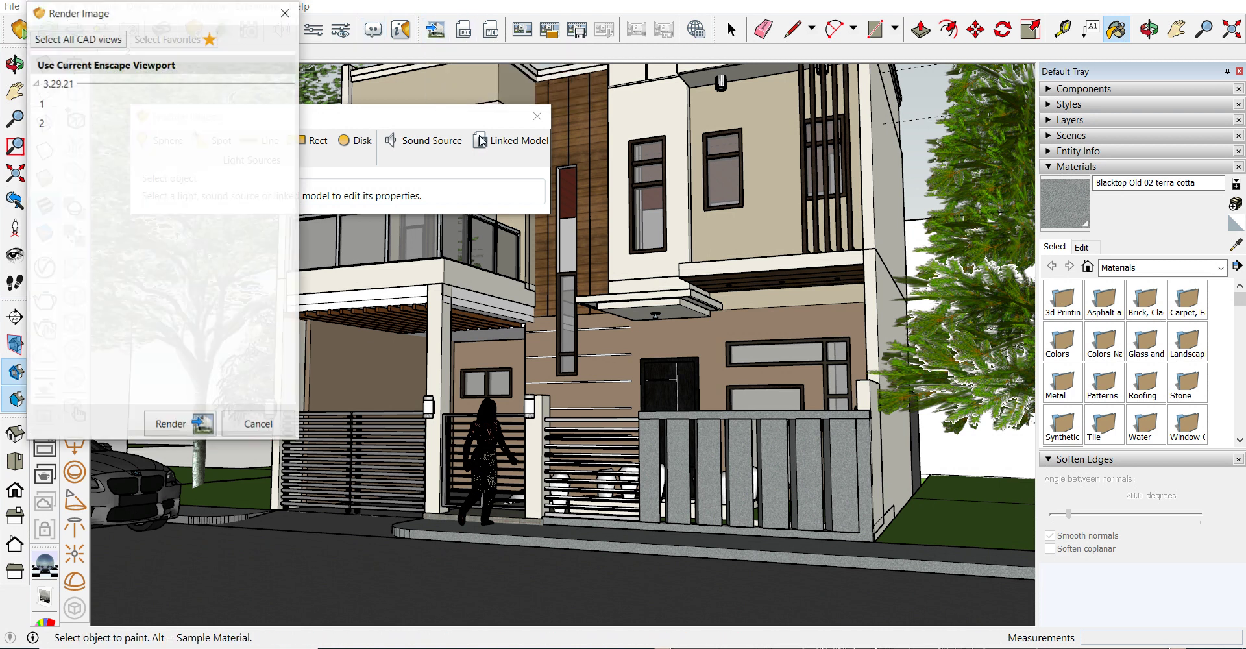
click(68, 108)
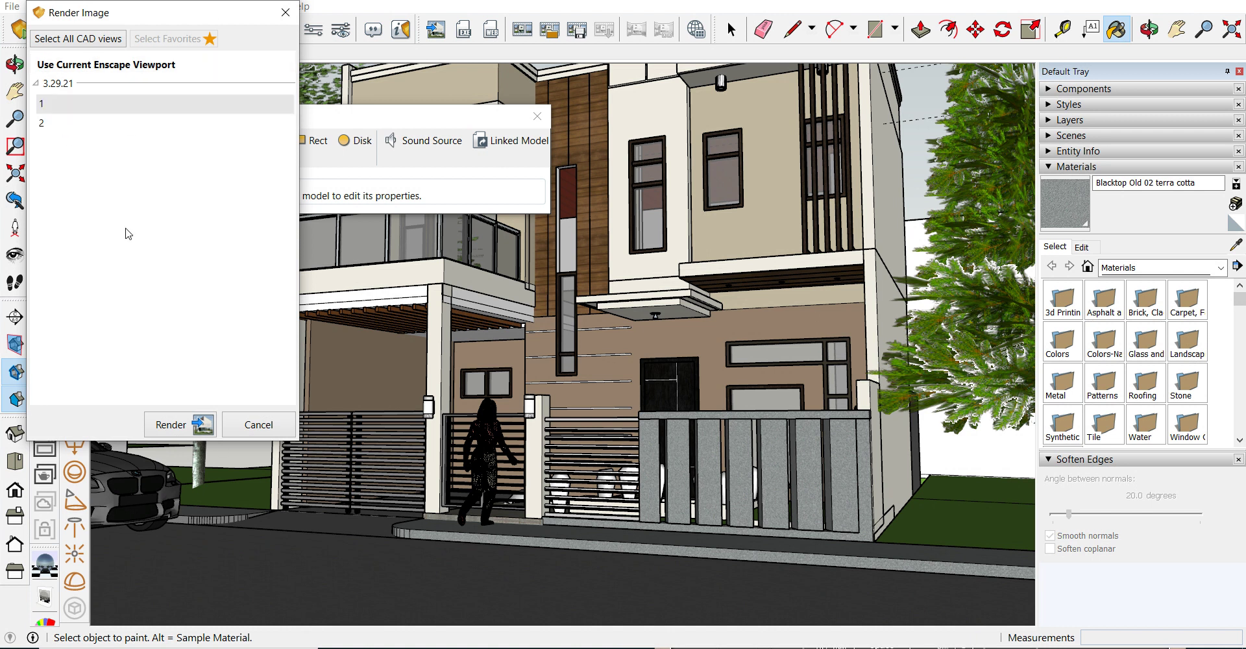
click(207, 423)
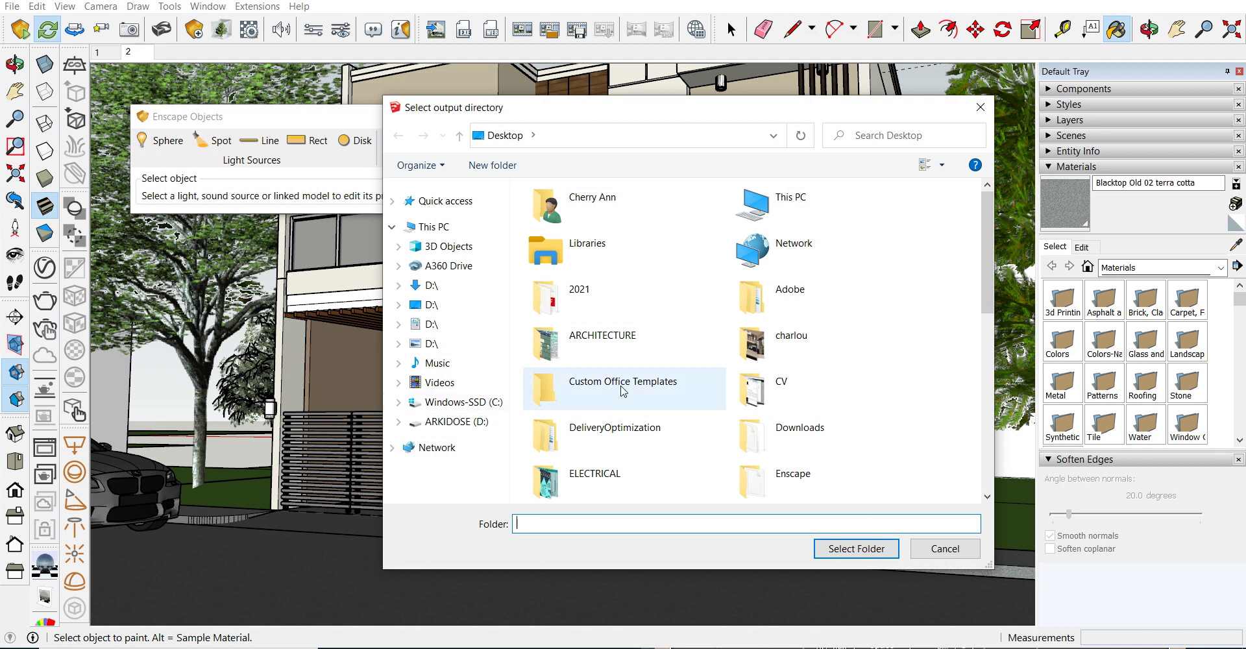
Choose the WATERPROOFING folder as the output directory and render scene 1 into it.
scroll(650, 383, down, 5)
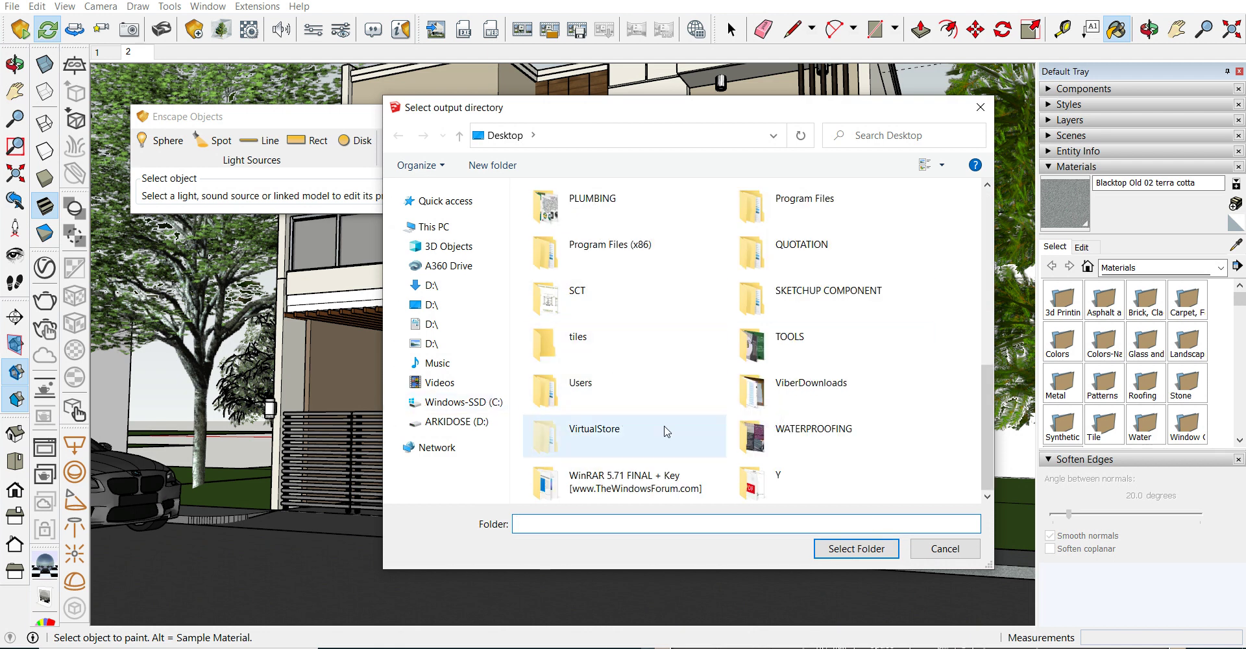
double_click(799, 432)
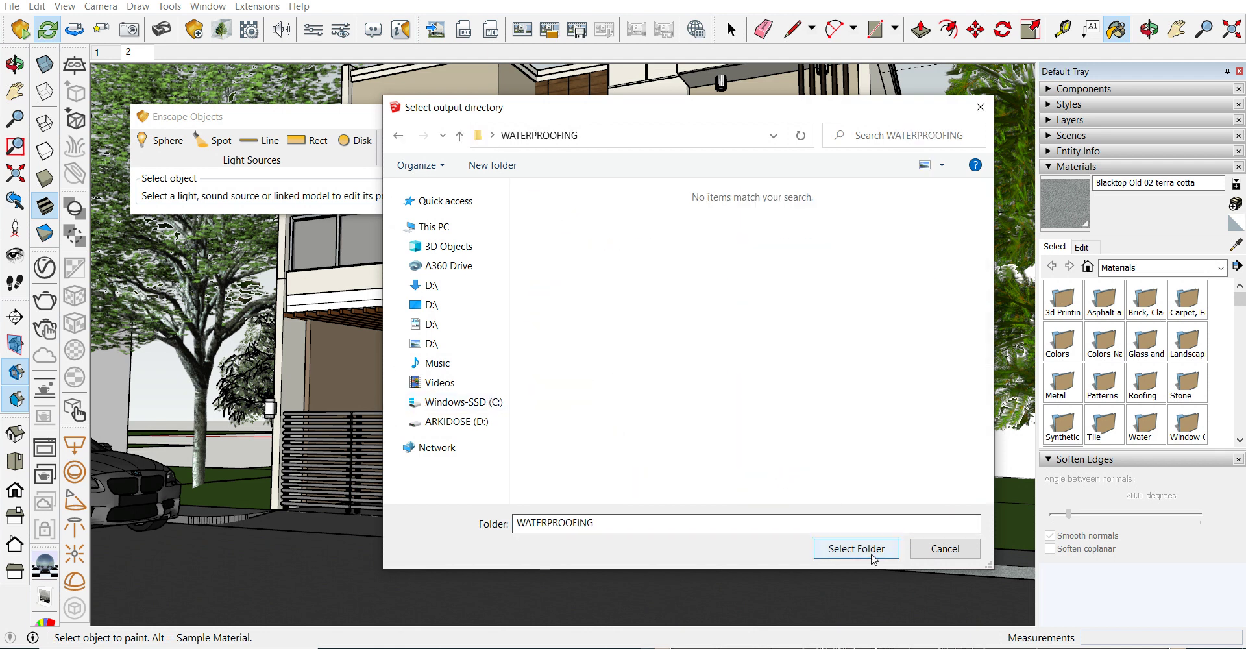
click(874, 560)
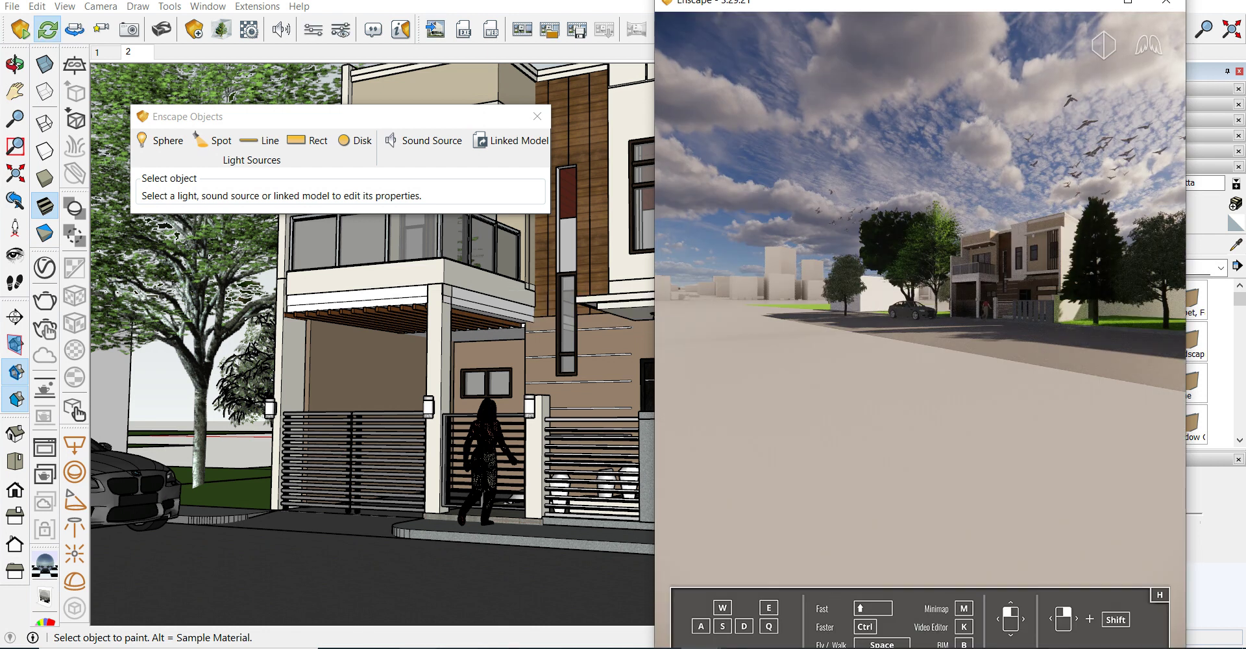
Open a new File Explorer window and navigate to D:\WATERPROOFING.
right_click(419, 646)
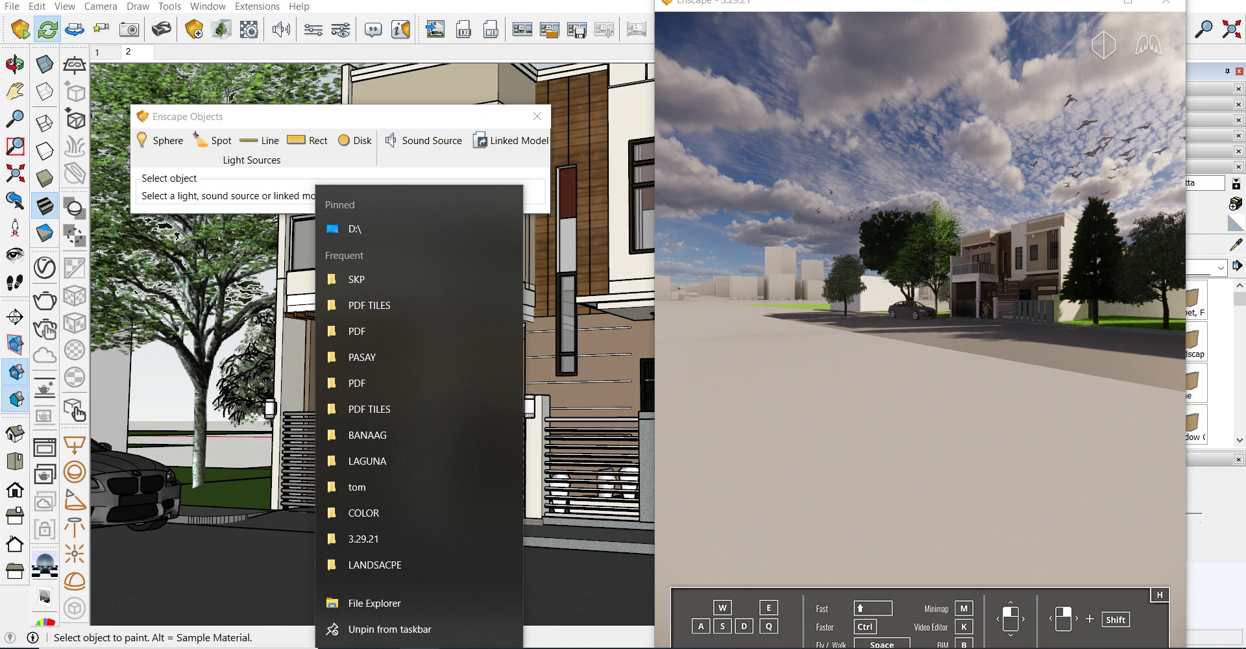
click(433, 607)
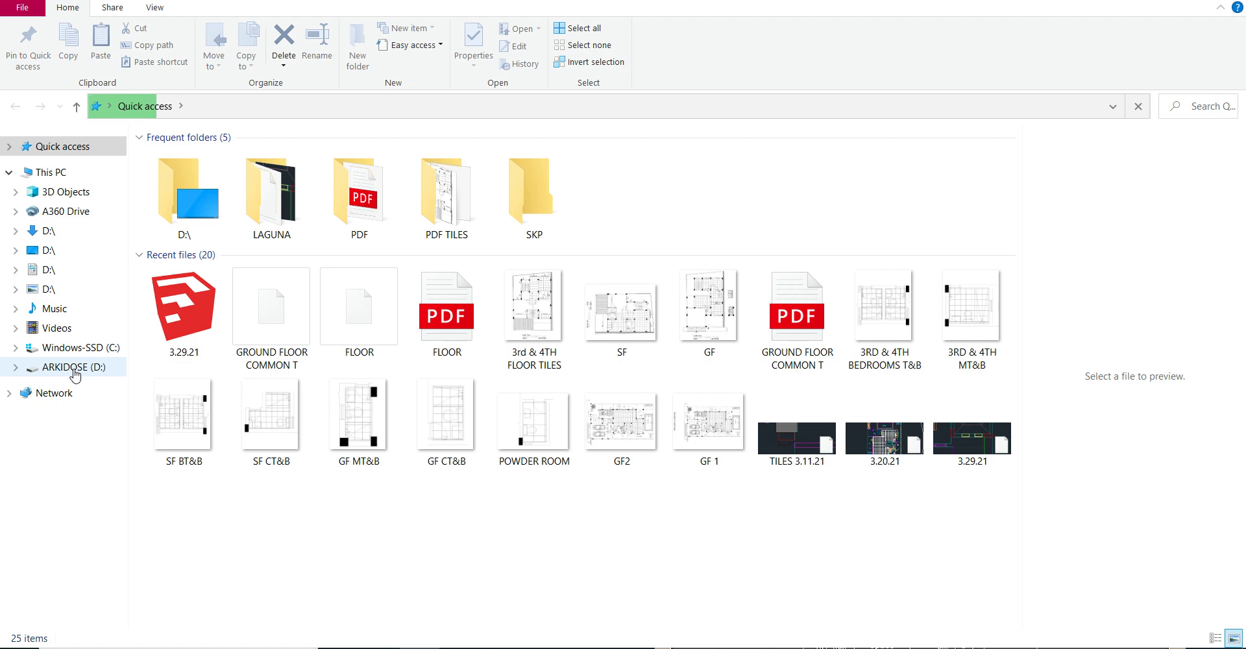
click(49, 250)
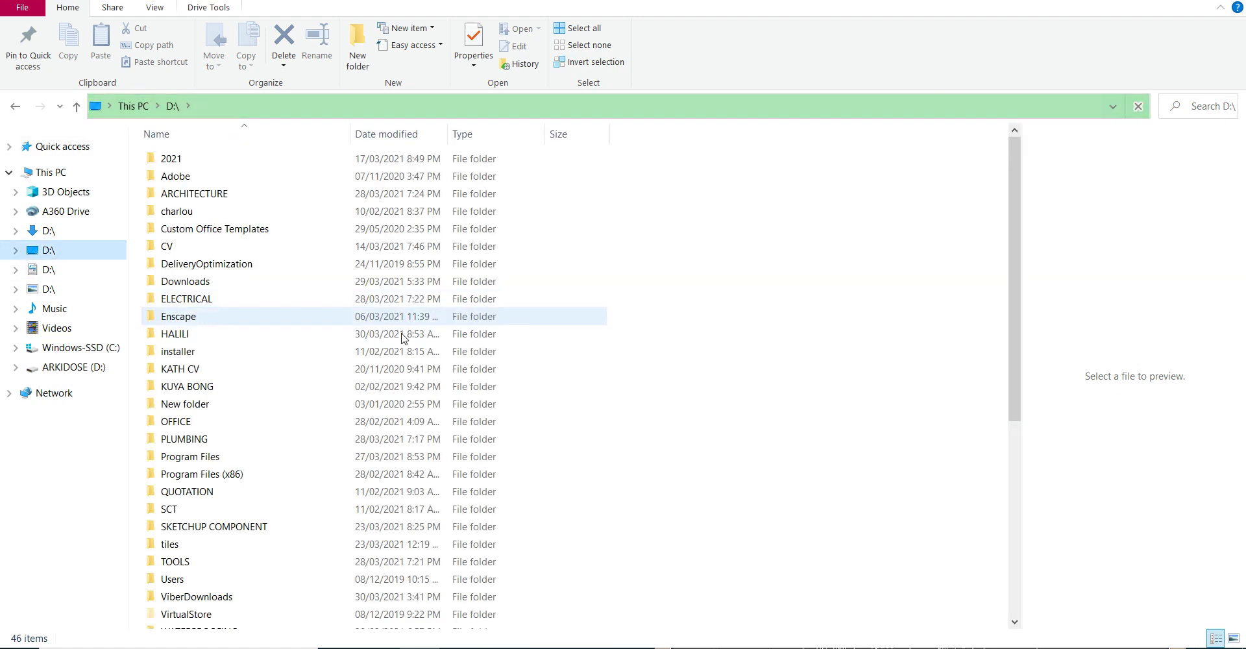
scroll(292, 416, down, 1)
scroll(221, 428, down, 3)
double_click(218, 429)
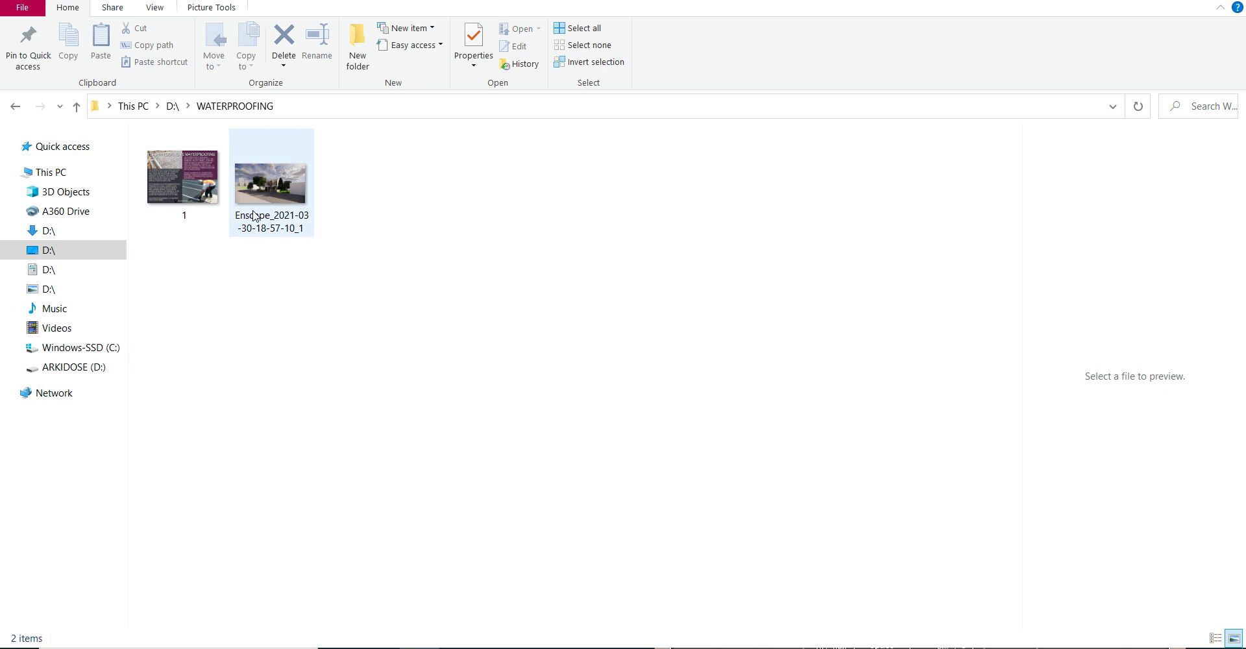
double_click(253, 216)
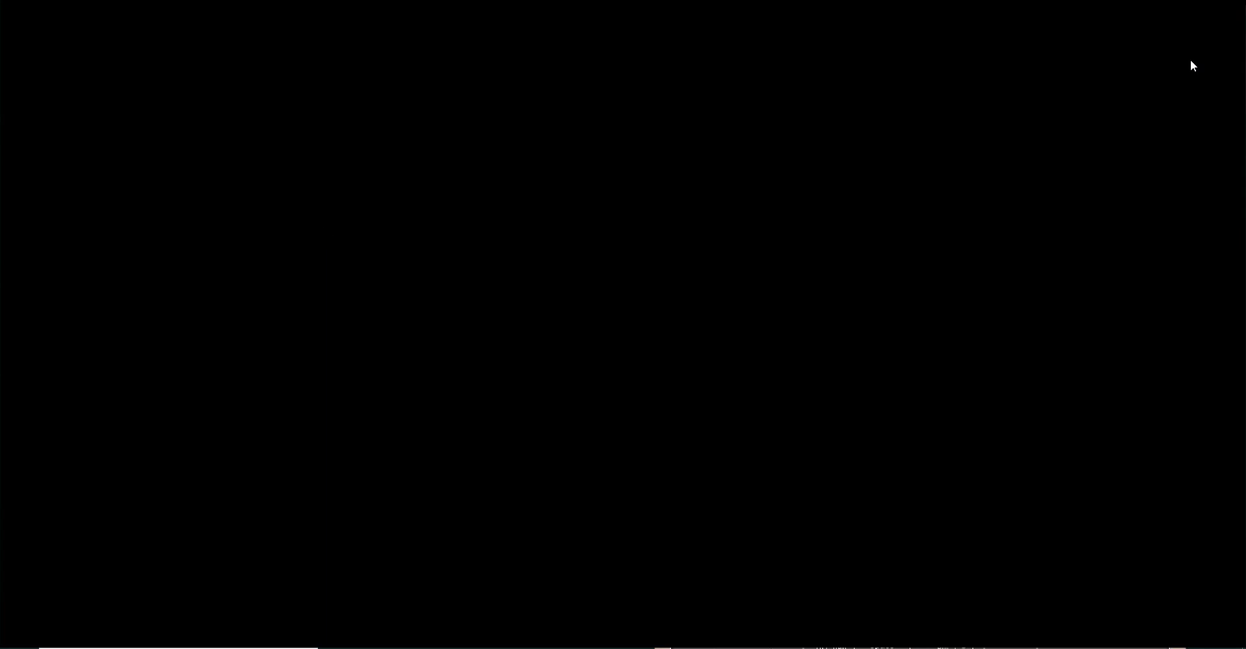